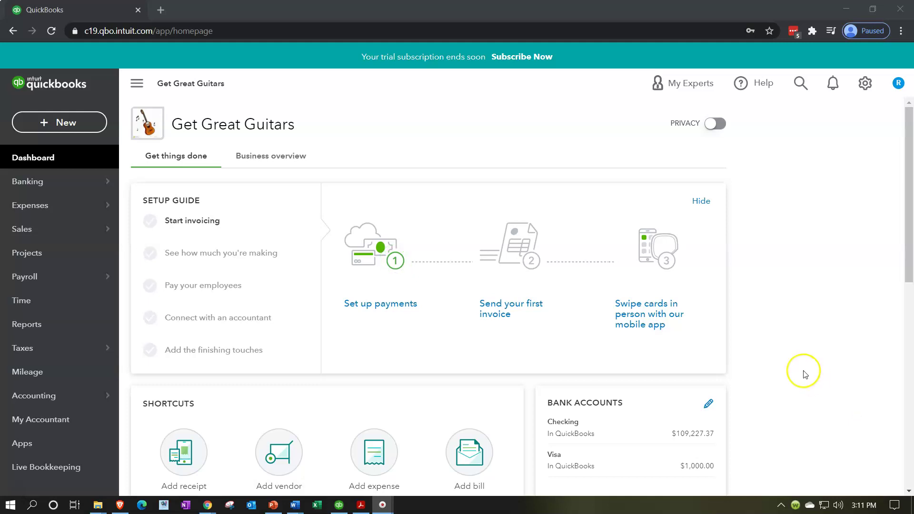
- Duplicate the QuickBooks browser tab and open the Balance Sheet report in the copy
right_click(96, 16)
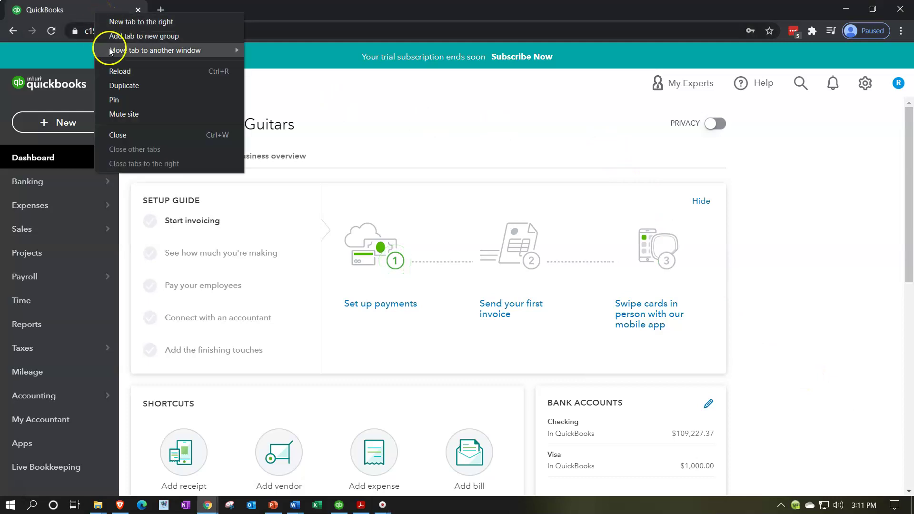
click(119, 85)
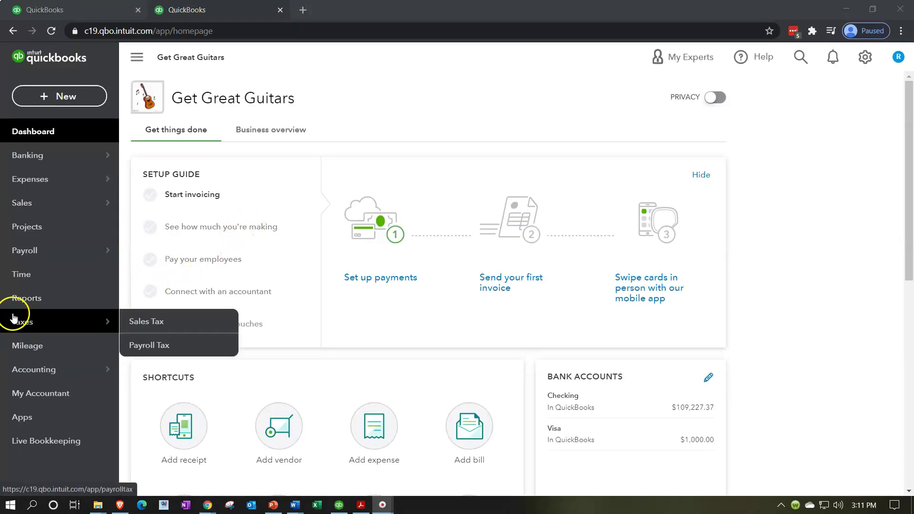
click(24, 305)
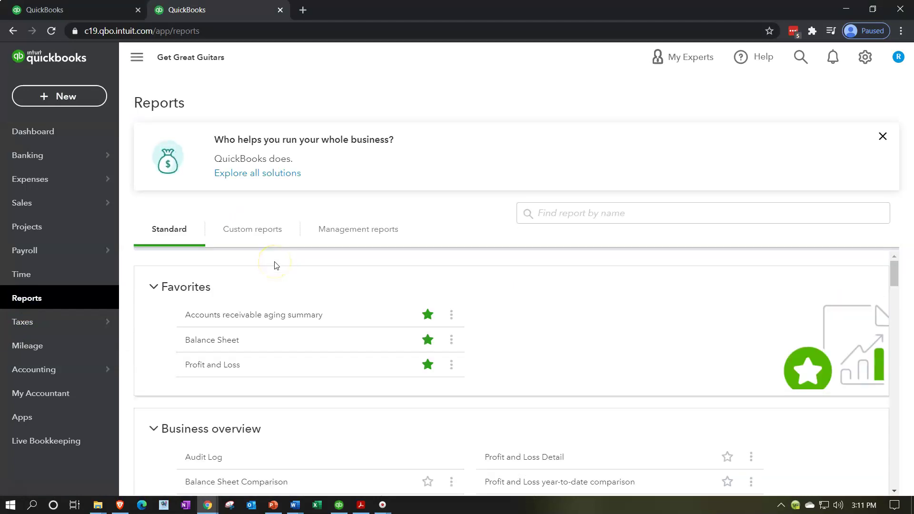
scroll(273, 264, down, 1)
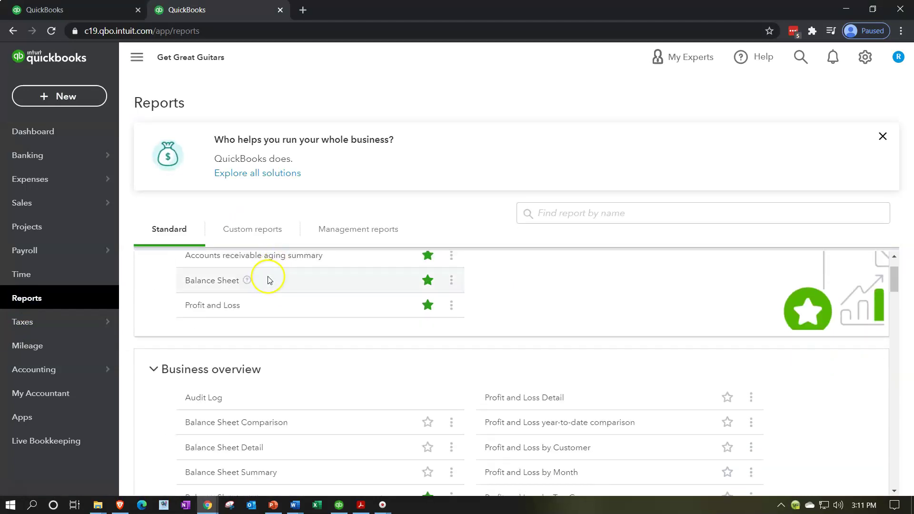
click(222, 286)
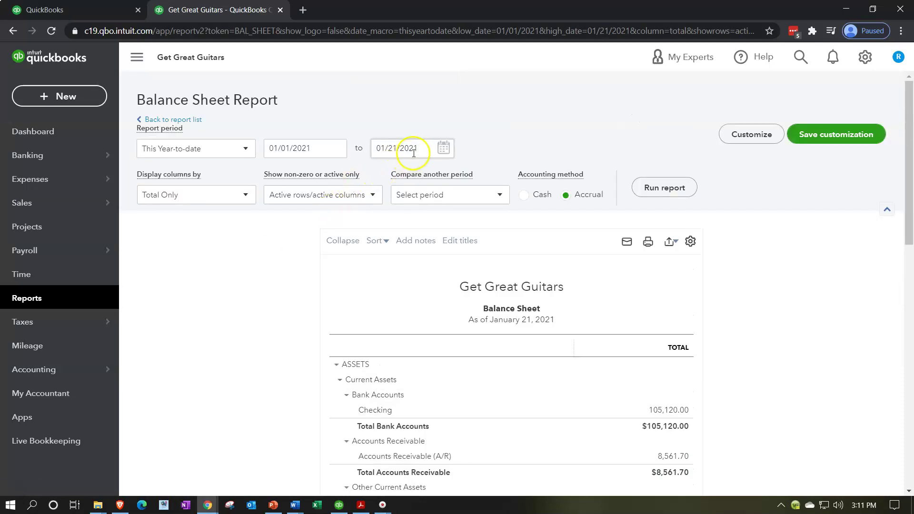
- Set the Balance Sheet's report period to end on 01/31/2021 and rerun the report
drag(420, 148, 363, 135)
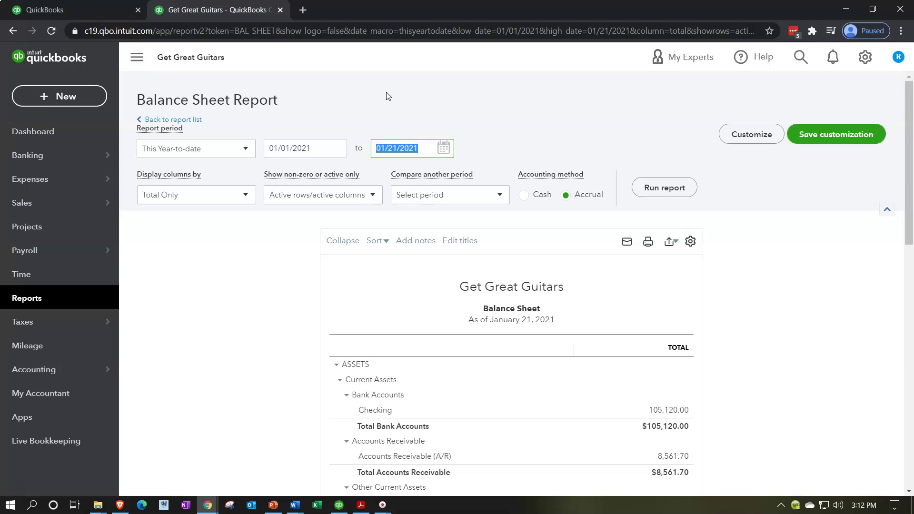
text(01/31/2021)
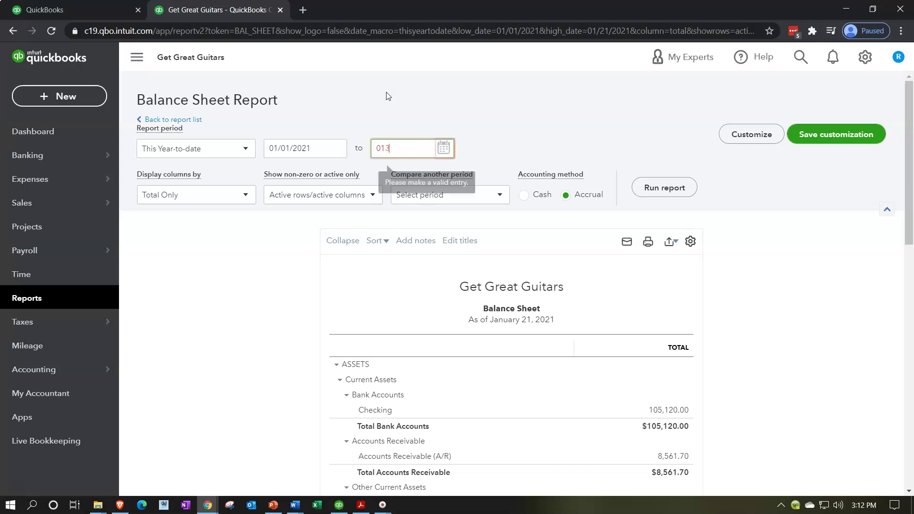
key(Tab)
click(646, 188)
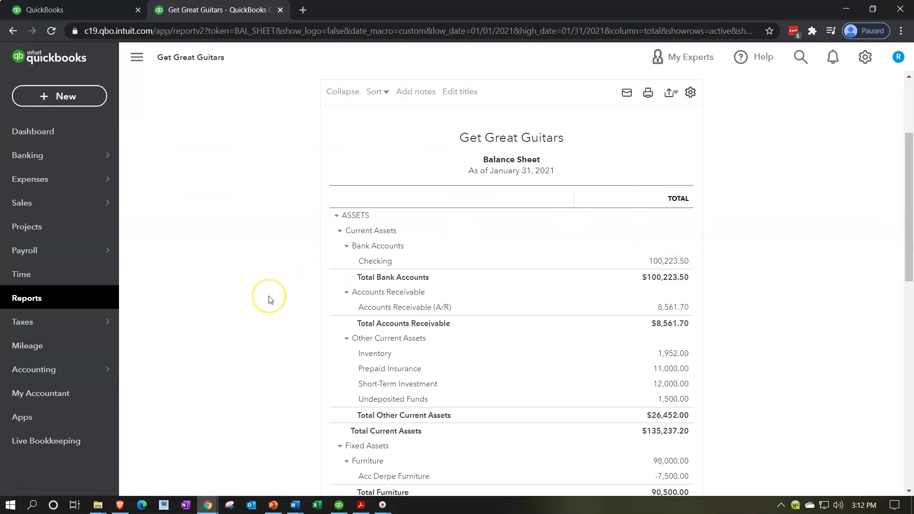
- Hide the navigation menu and open the transaction detail behind the Checking balance on the Balance Sheet
key(ctrl+plus)
key(ctrl+plus)
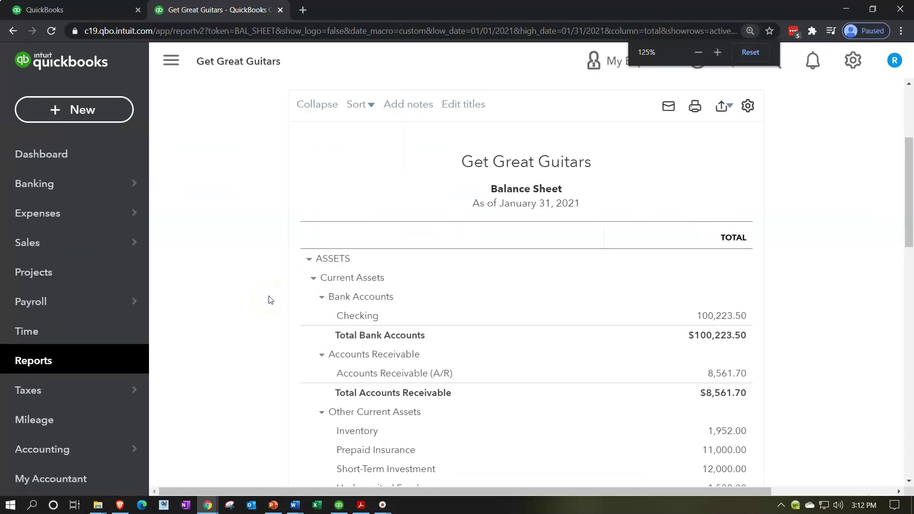
click(173, 61)
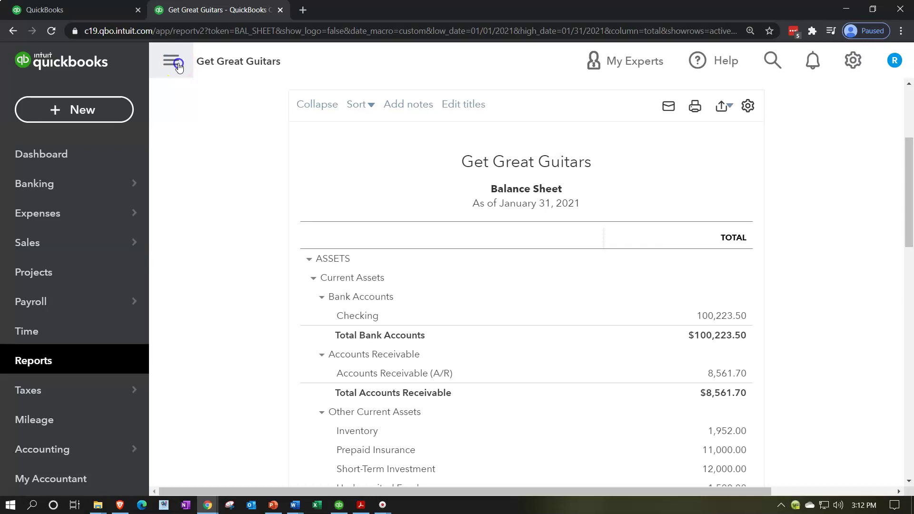
scroll(156, 271, down, 1)
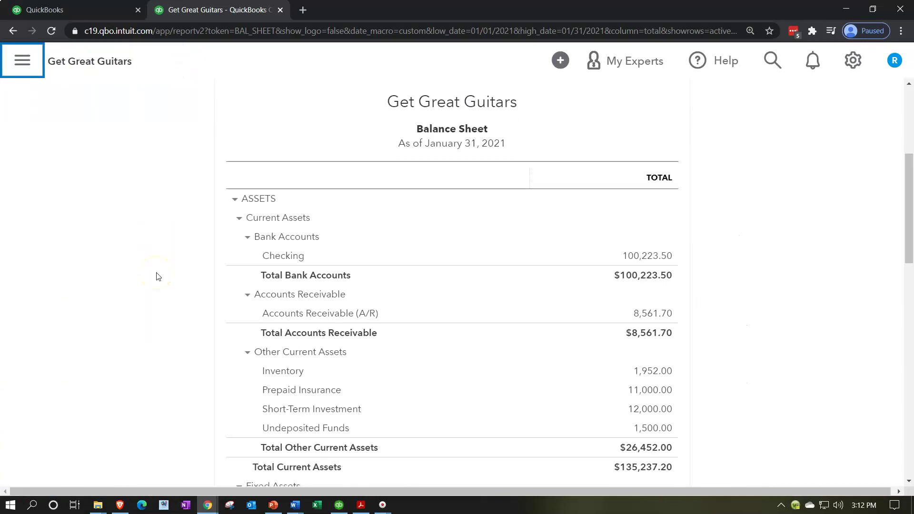
click(637, 257)
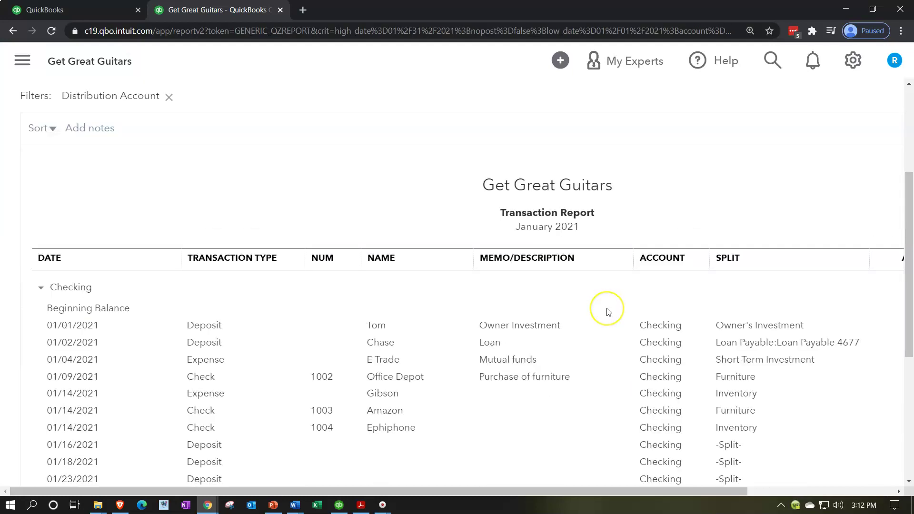
- Examine the January 2021 Checking transactions and their running balance in the Transaction Report
key(ctrl+plus)
key(ctrl+minus)
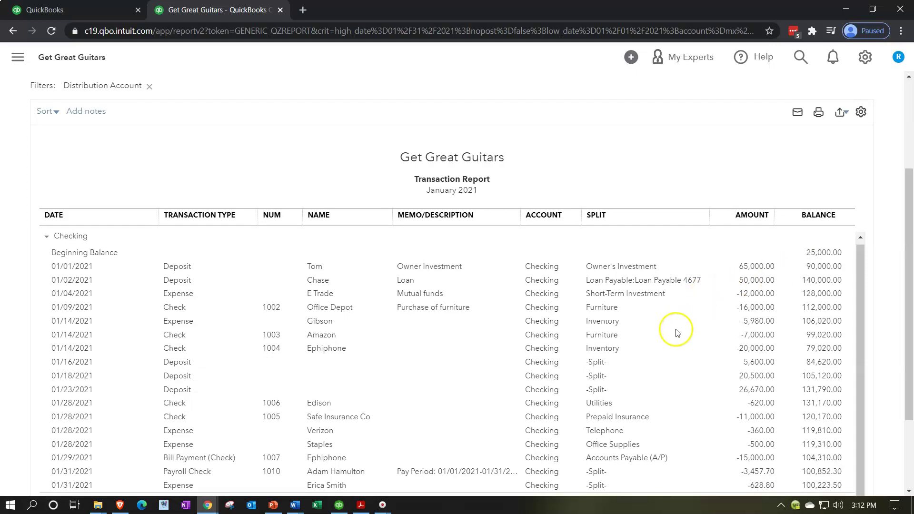
scroll(675, 329, down, 1)
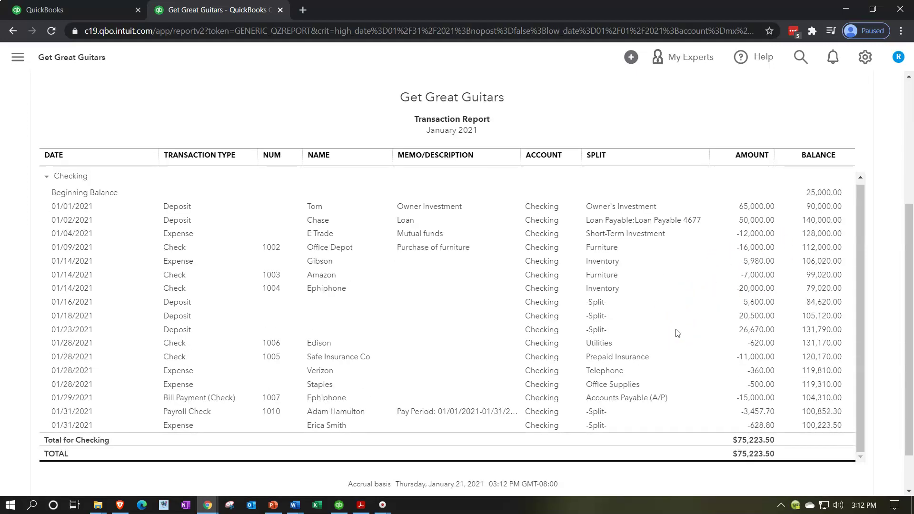
click(627, 347)
click(375, 388)
scroll(708, 360, down, 1)
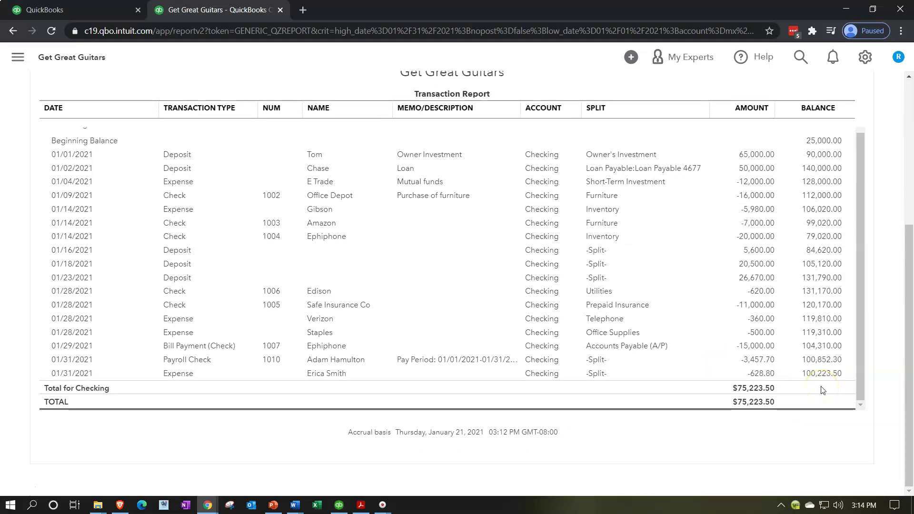
scroll(552, 371, up, 2)
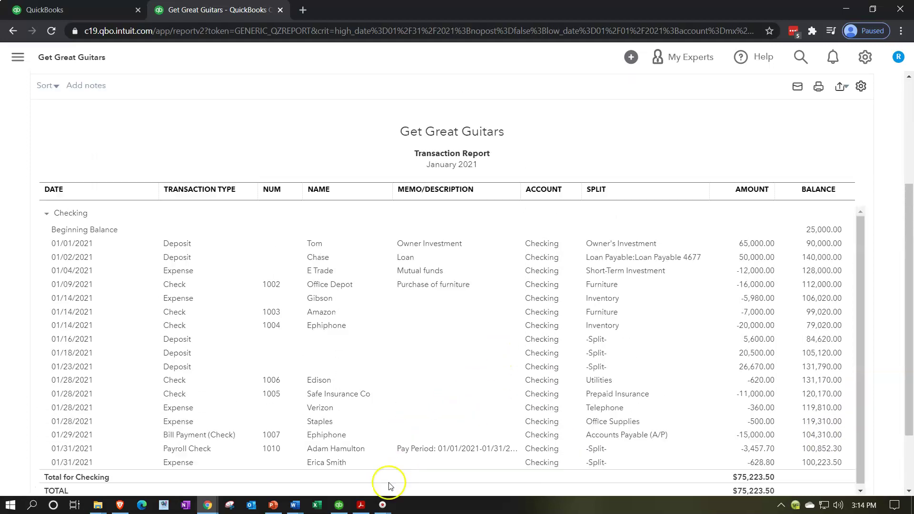
- Switch to Acrobat Reader to check the January bank statement, look at the QuickBooks Desktop home page, and return to the online Transaction Report
click(362, 503)
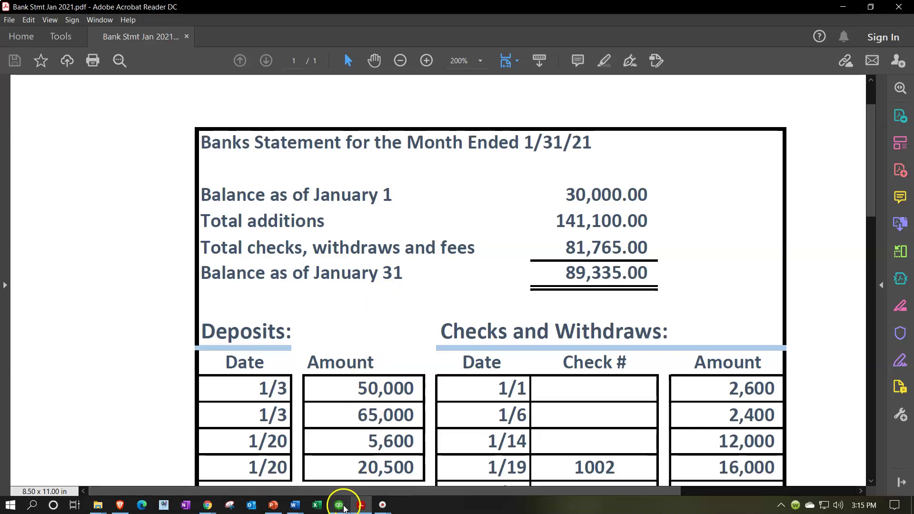
click(344, 507)
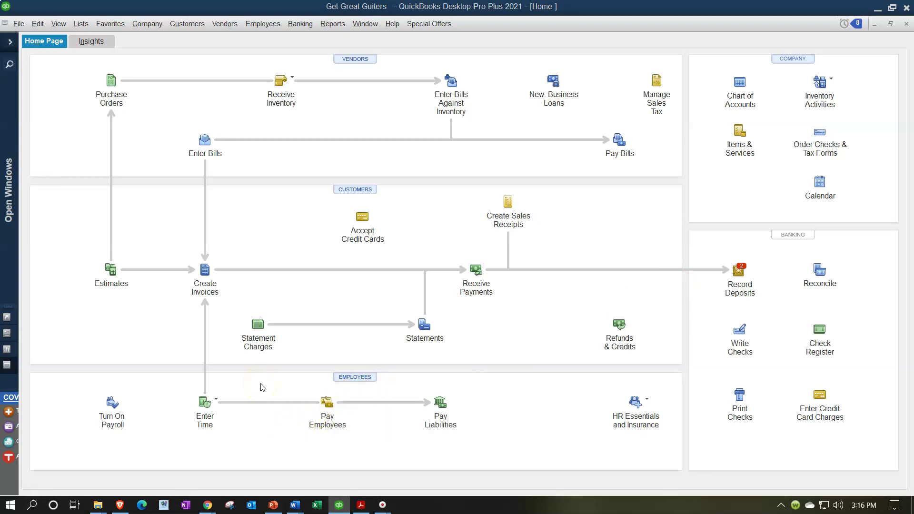
click(339, 505)
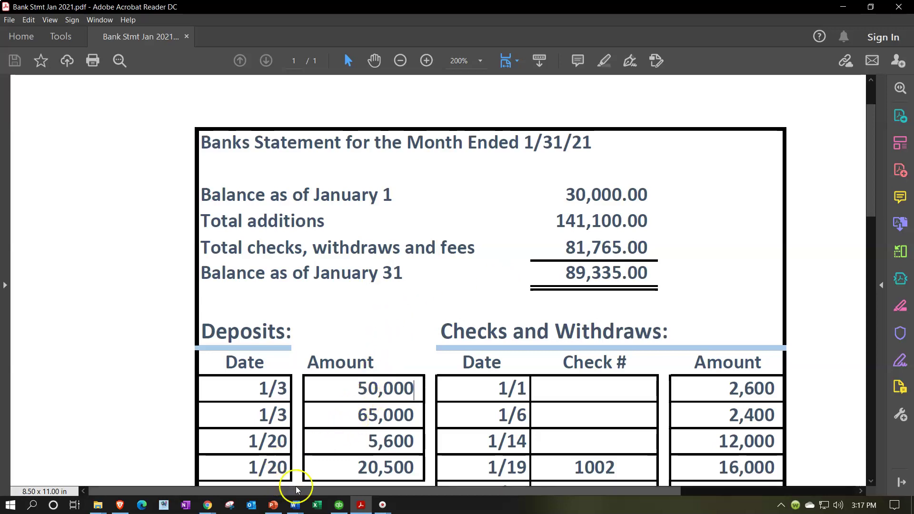
click(360, 507)
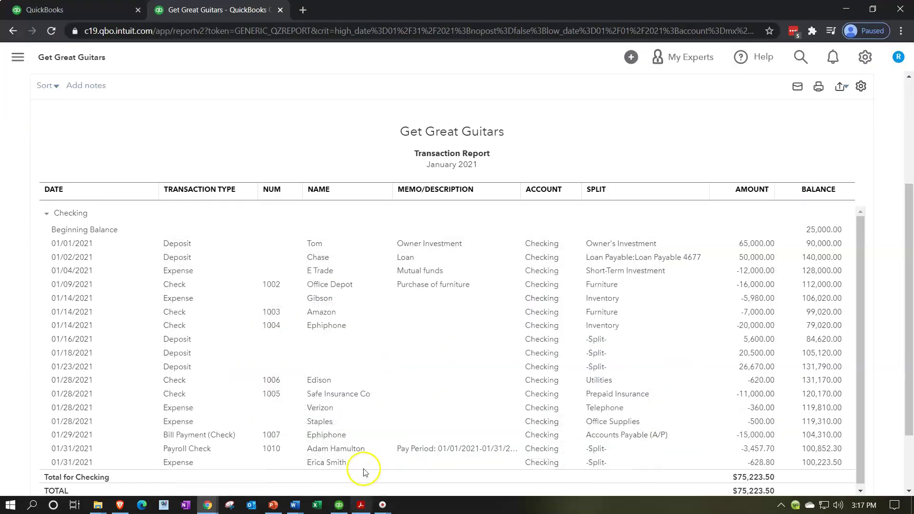
- Go back from the Transaction Report to the Balance Sheet and examine its asset balances
scroll(381, 305, up, 4)
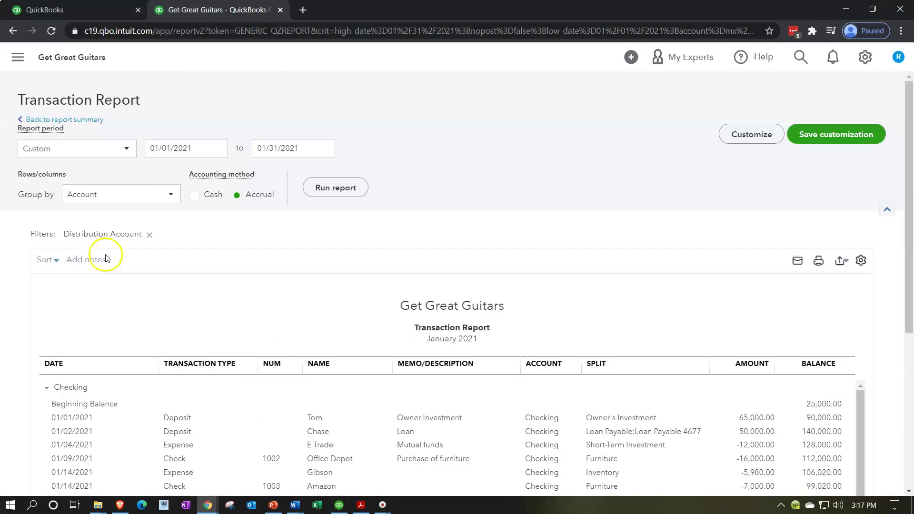
click(72, 121)
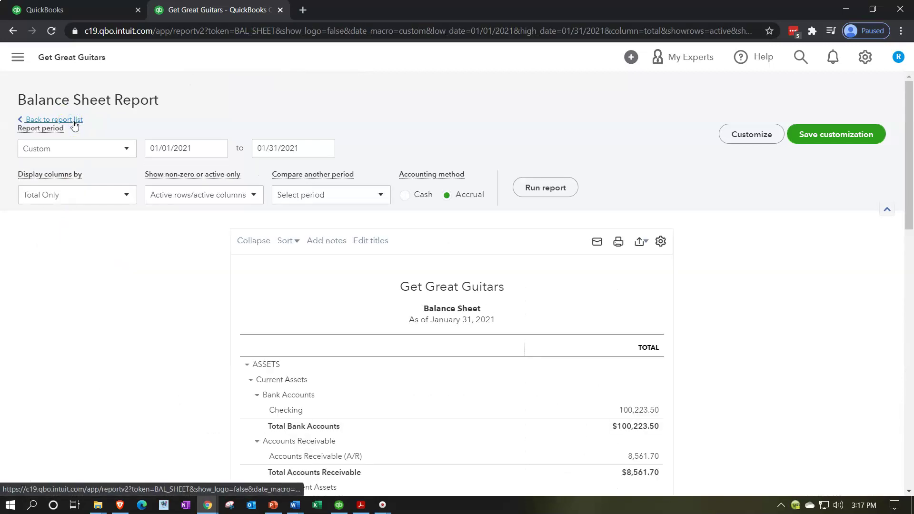
scroll(74, 124, down, 4)
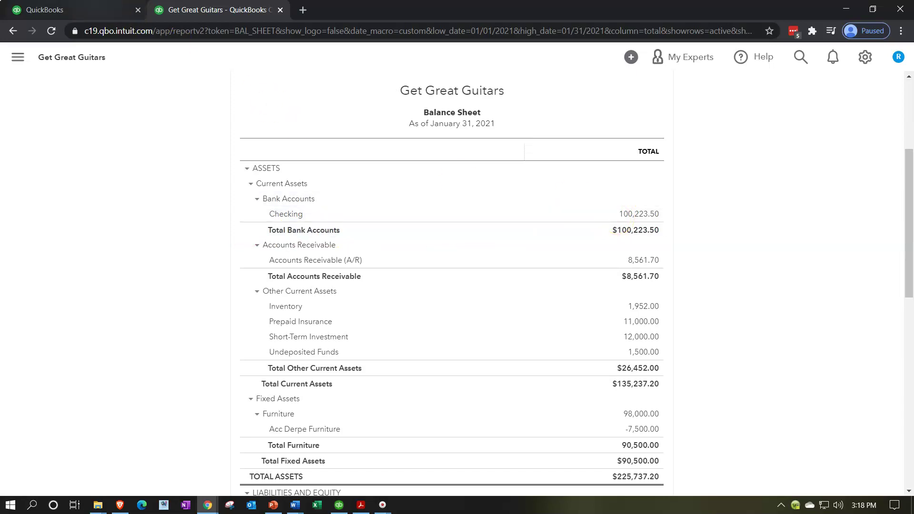
- Open the accounting Reconcile page in the original QuickBooks browser tab
click(79, 8)
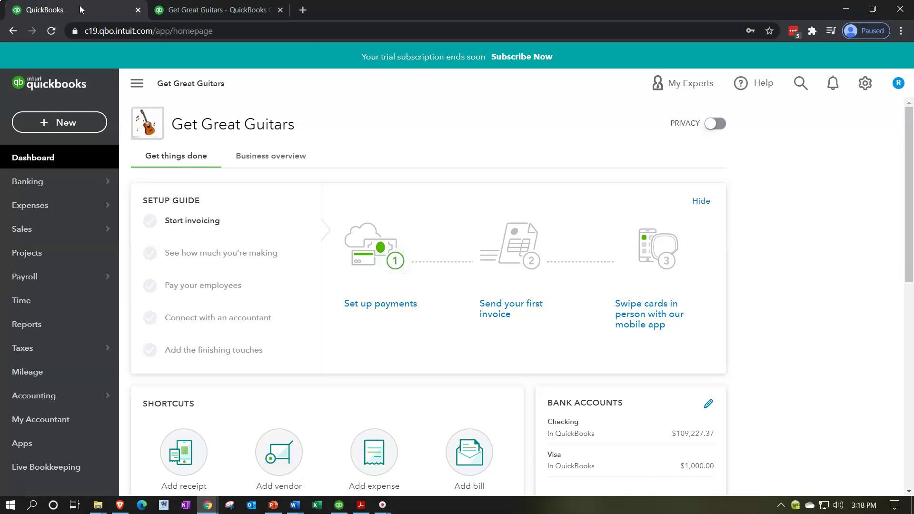
click(56, 399)
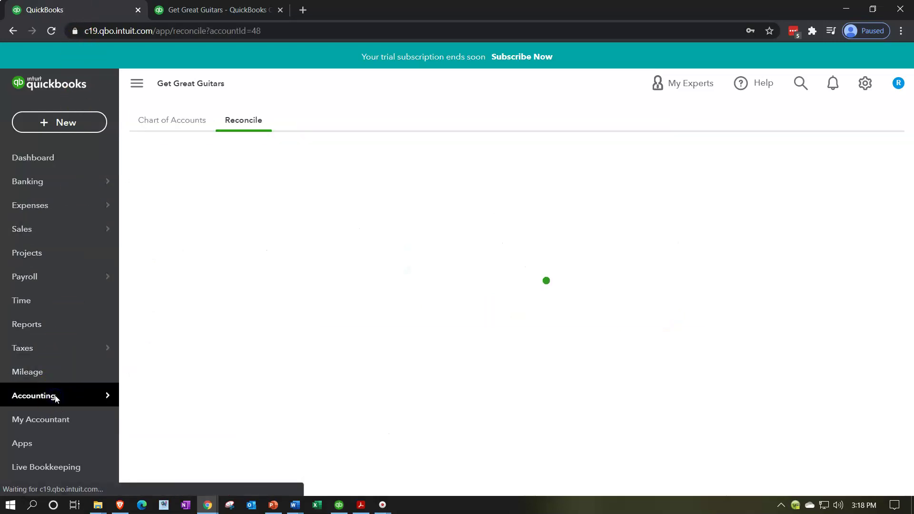
click(176, 123)
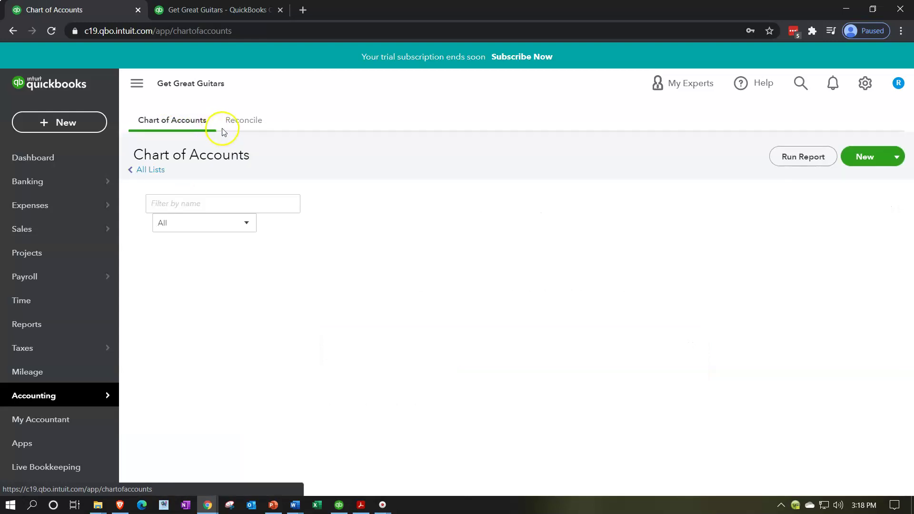
click(234, 123)
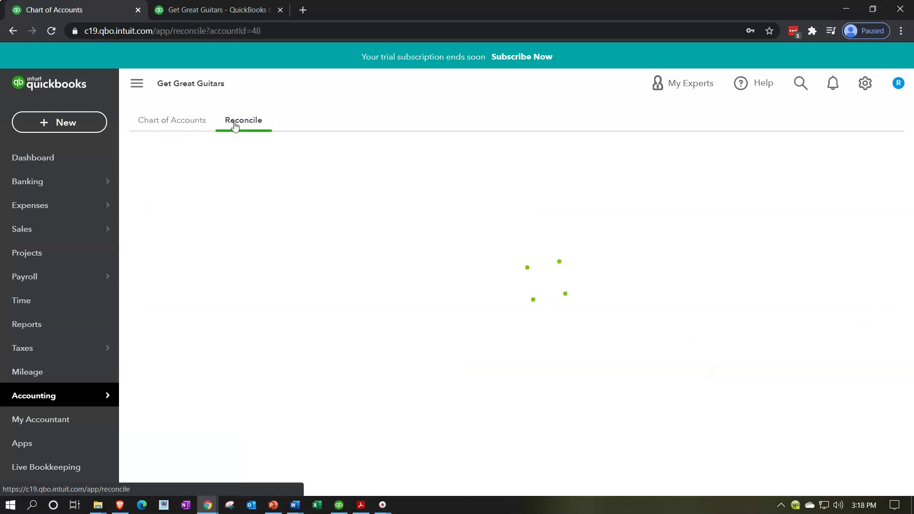
scroll(265, 300, down, 2)
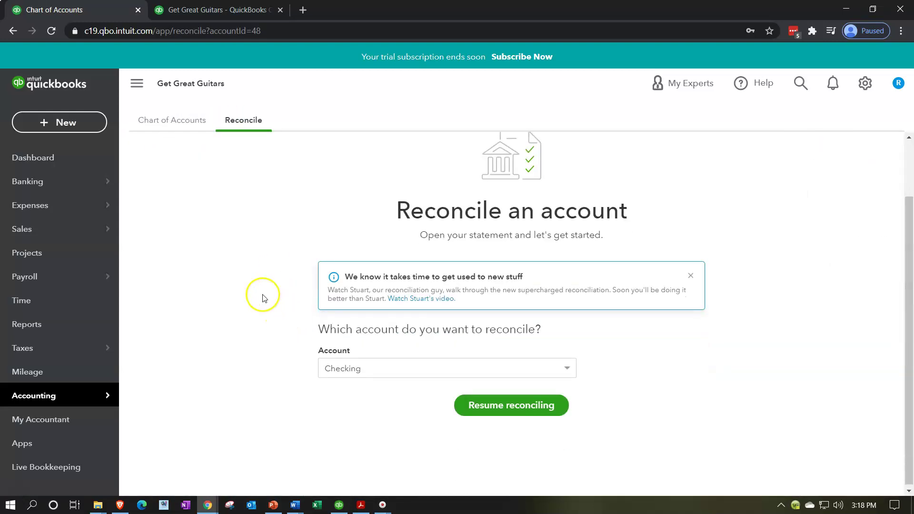
- Resume reconciling the Checking account and hide the navigation menu
click(558, 368)
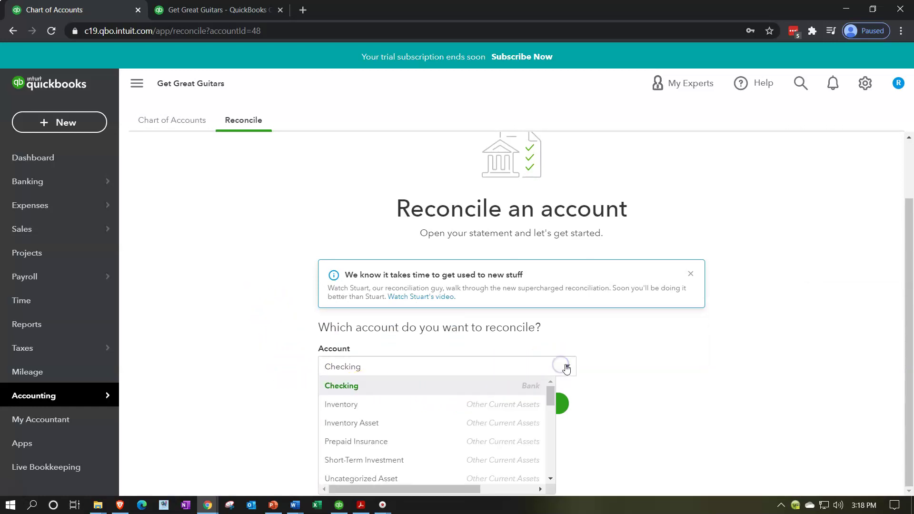
click(566, 367)
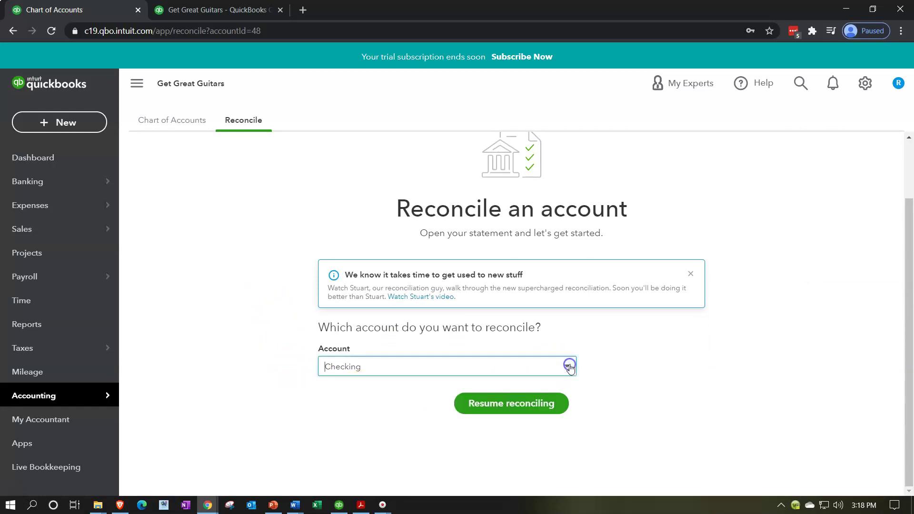
click(559, 407)
click(137, 86)
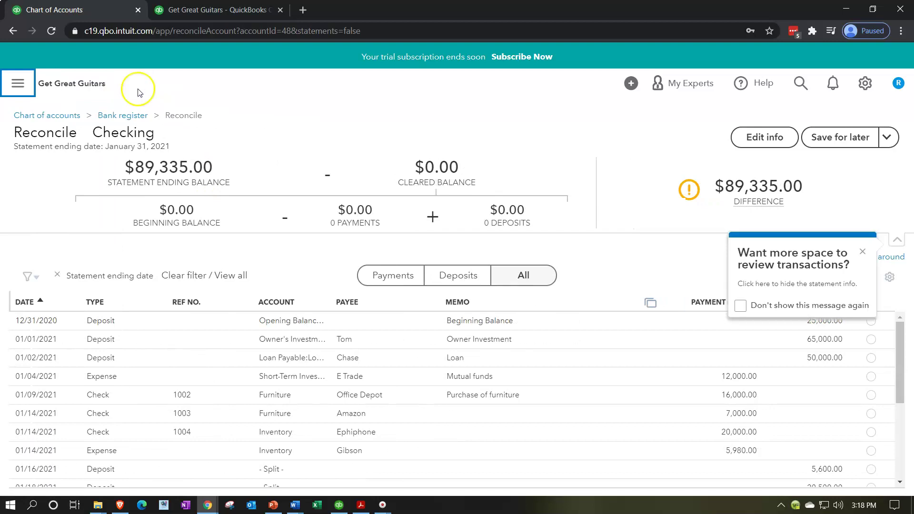
- Open the reconciliation's statement info for editing and compare its balances and ending date with the bank statement PDF
click(779, 138)
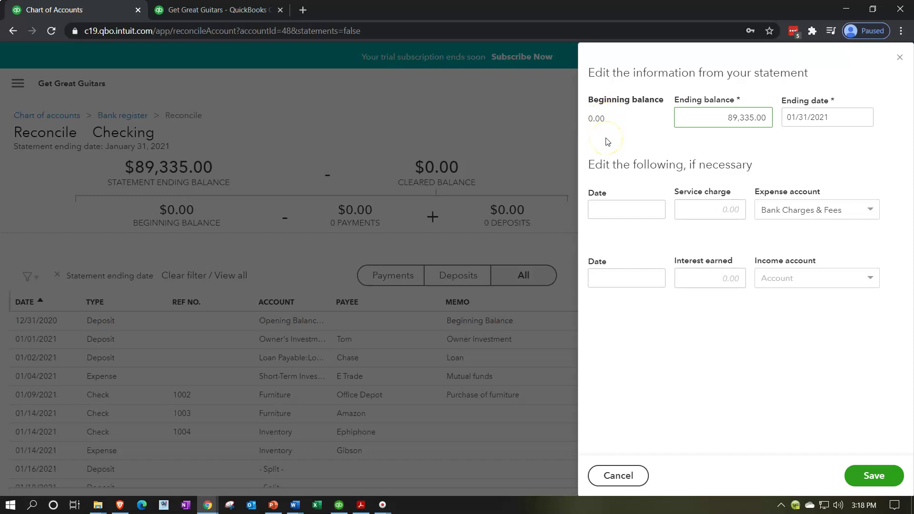
click(361, 505)
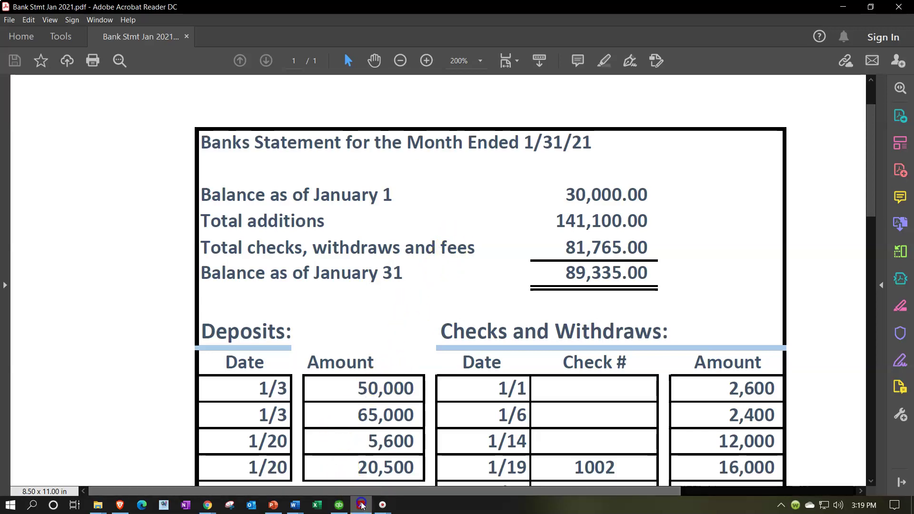
key(alt+Tab)
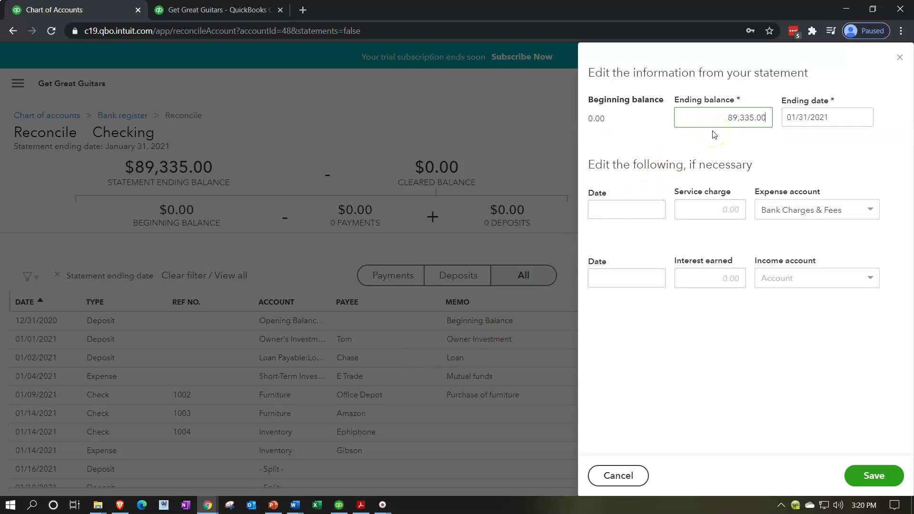
click(367, 508)
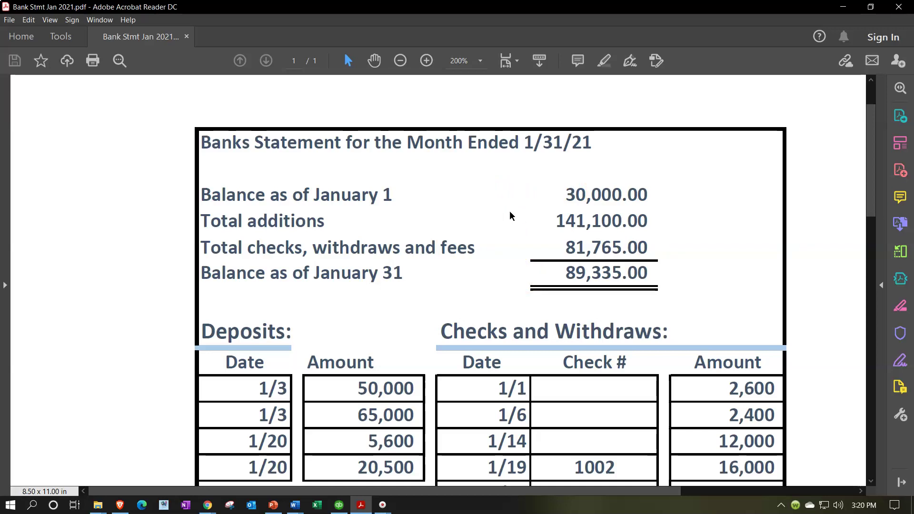
- Examine the bank statement PDF's deposits, checks, withdrawals and bank service charges against the reconciliation's service charge and interest fields
click(360, 504)
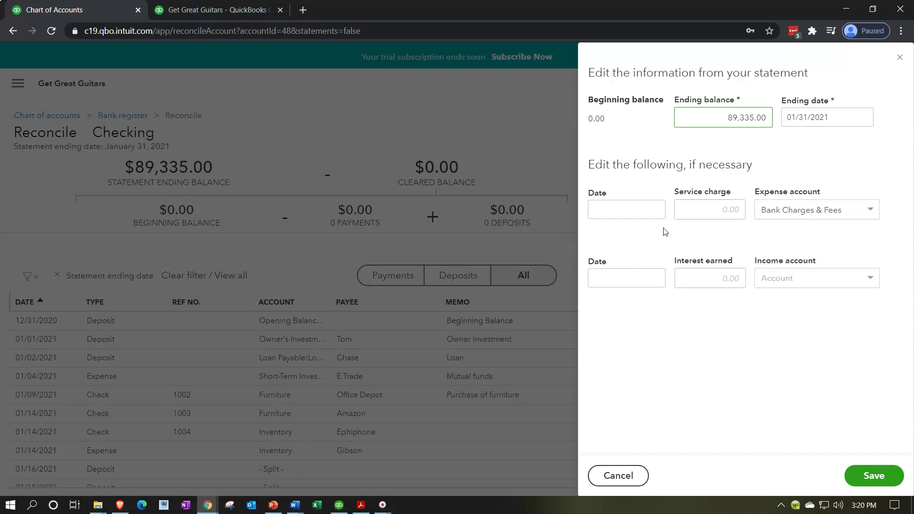
click(362, 504)
scroll(472, 367, down, 4)
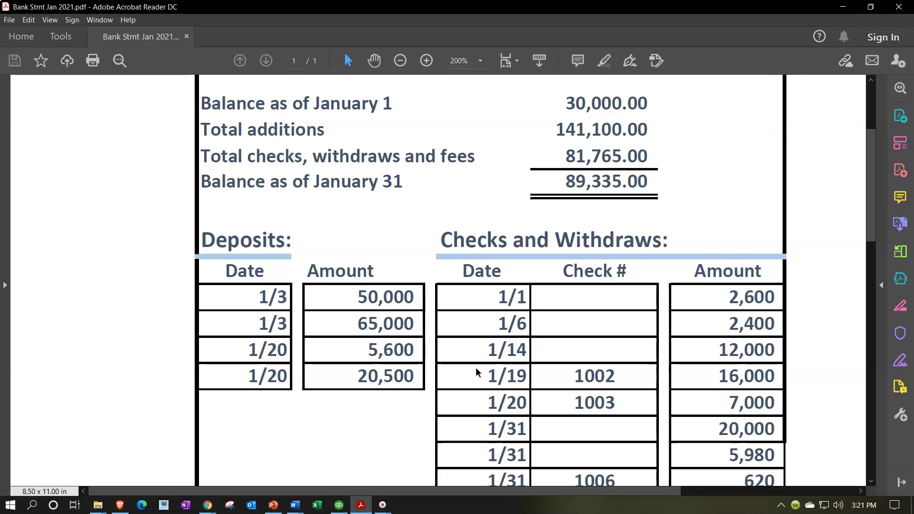
scroll(477, 368, down, 1)
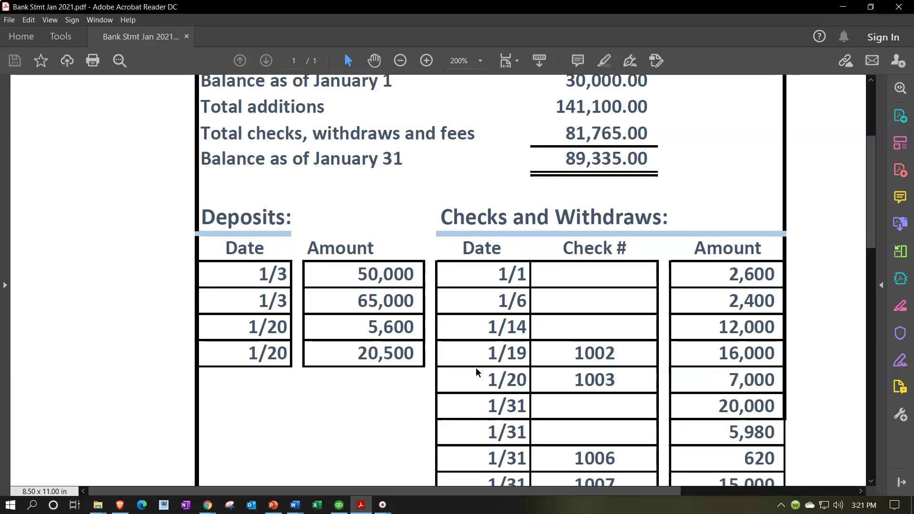
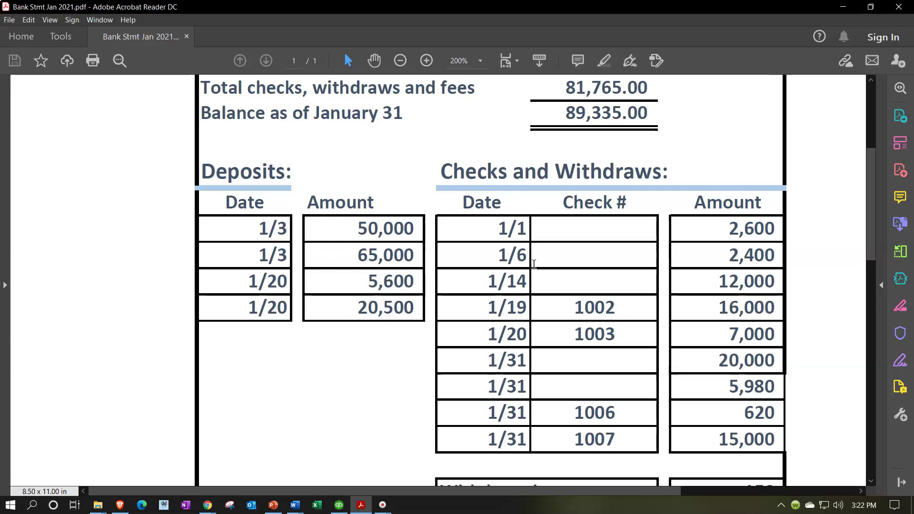
scroll(534, 265, down, 1)
scroll(523, 379, down, 2)
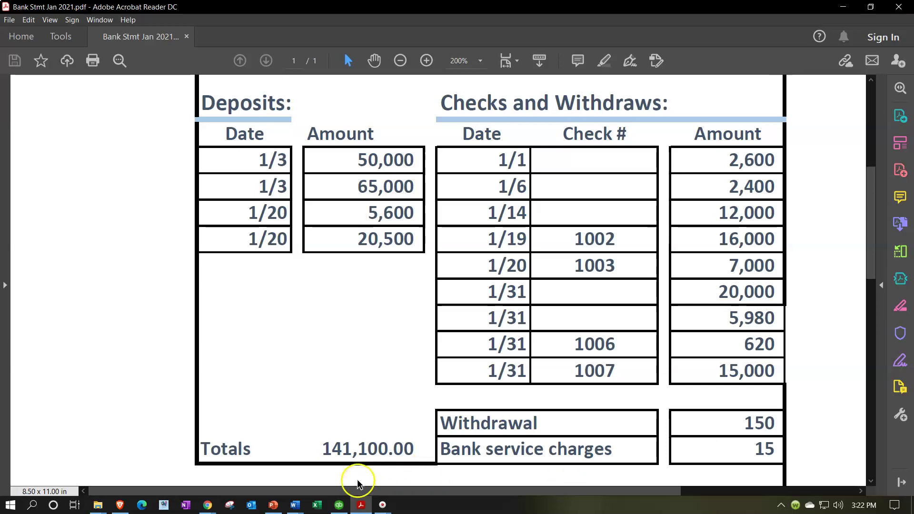
click(361, 504)
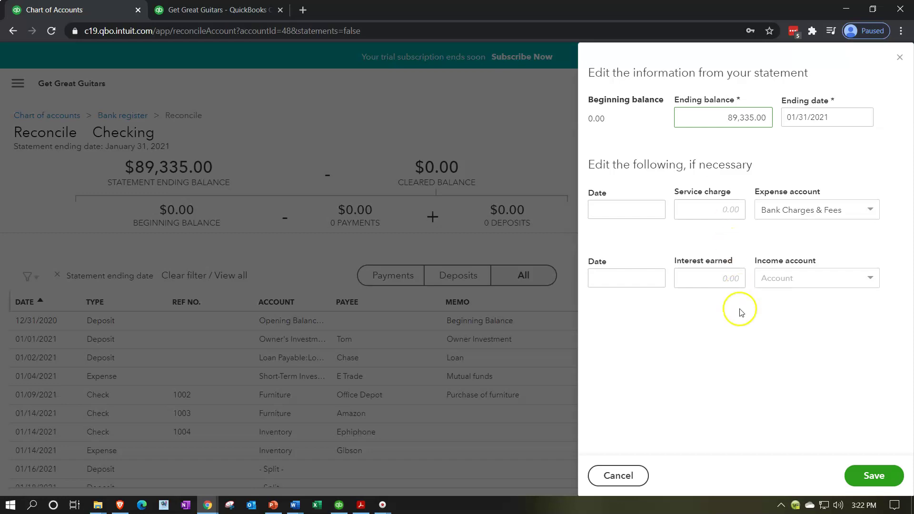
- Save the reconciliation's statement info and check its ending balance against the bank statement PDF
click(877, 481)
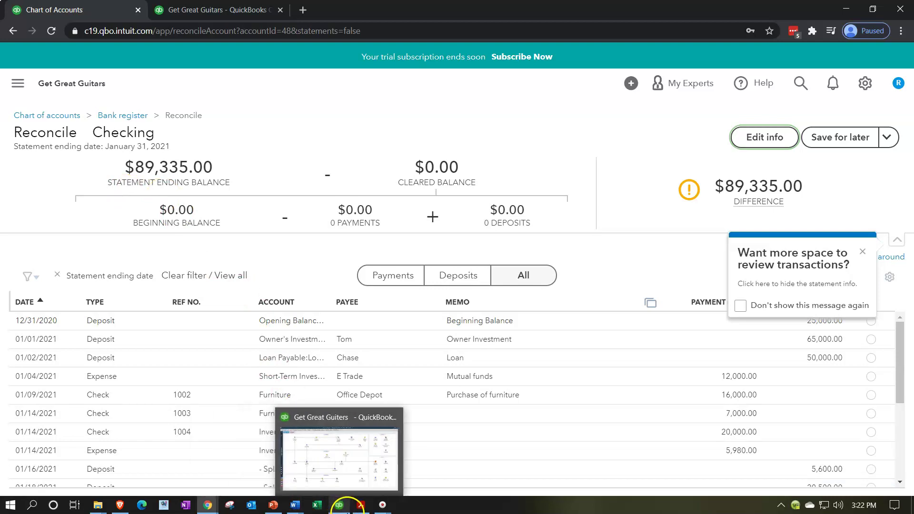
click(360, 508)
scroll(419, 256, up, 5)
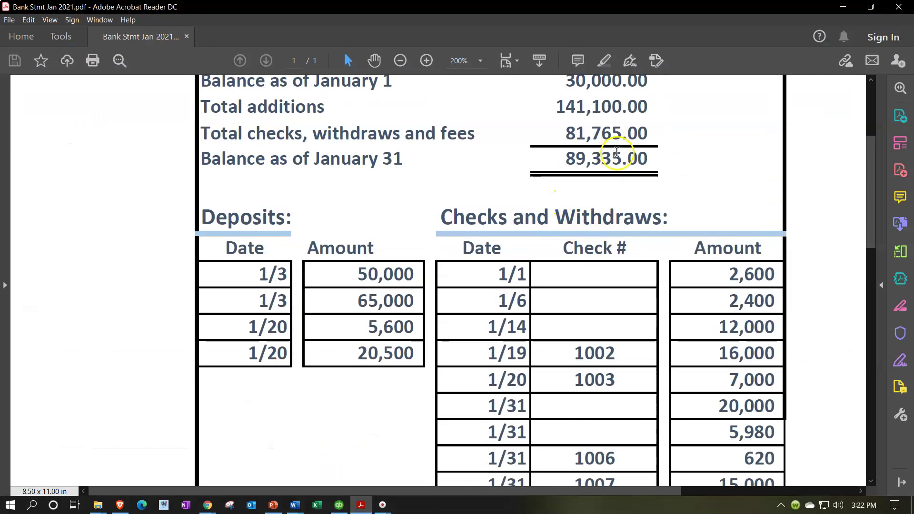
- Return to the reconciliation and dismiss the tips about hiding statement info and seeing more transactions
click(839, 10)
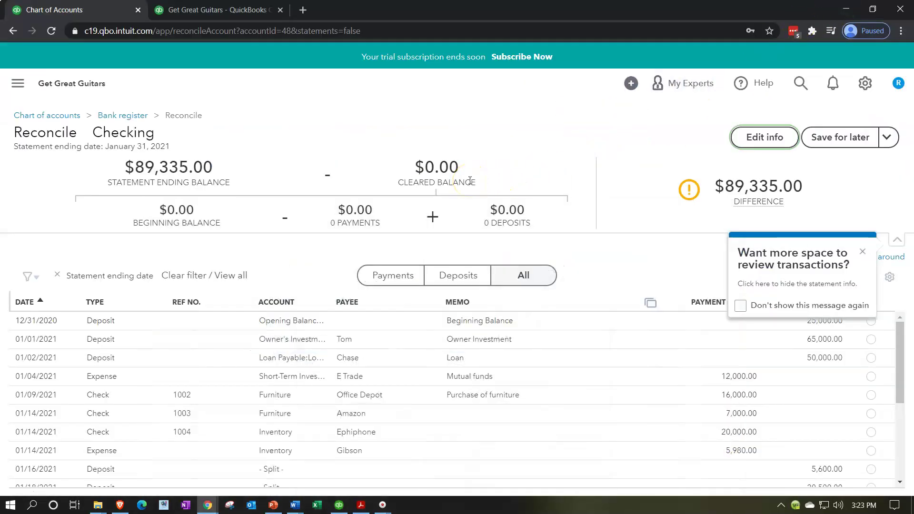
click(863, 252)
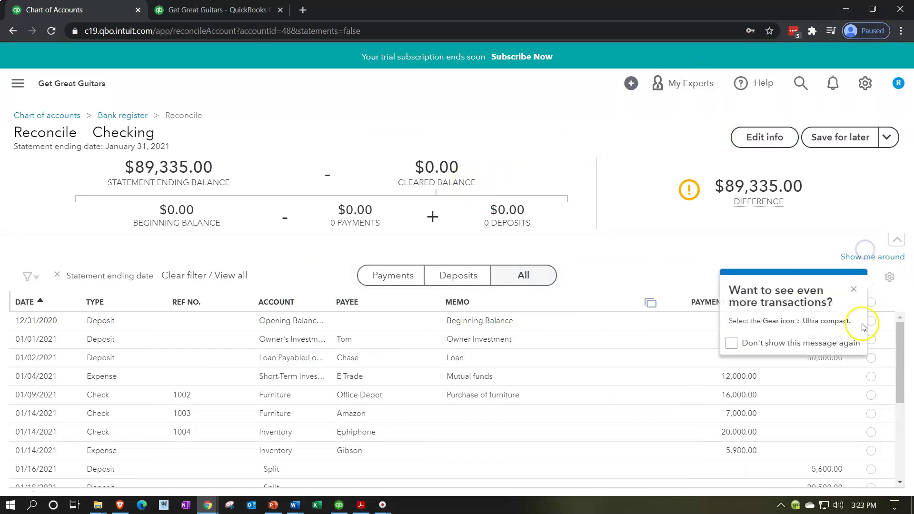
click(854, 290)
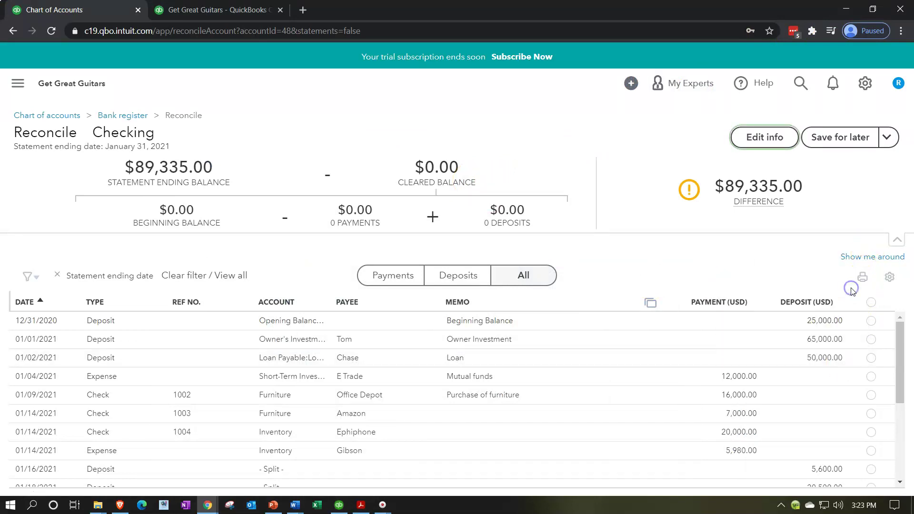
- Try marking the 65,000.00 owner investment deposit and check 1002 as cleared to examine the difference, unmarking each one again
click(872, 340)
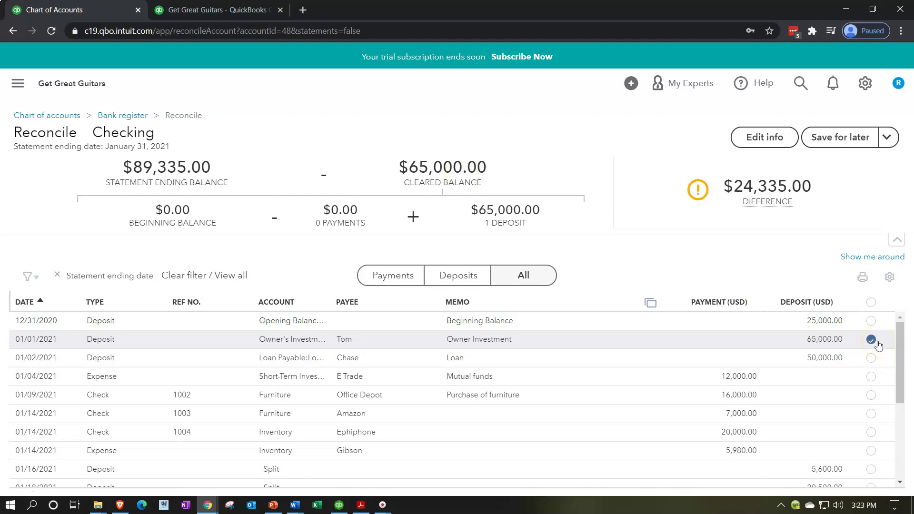
mouse_move(775, 210)
click(872, 340)
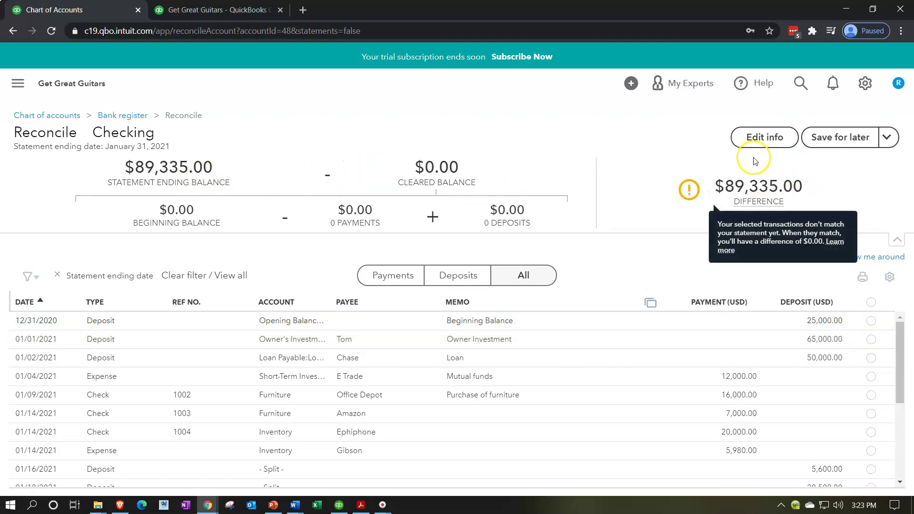
click(749, 200)
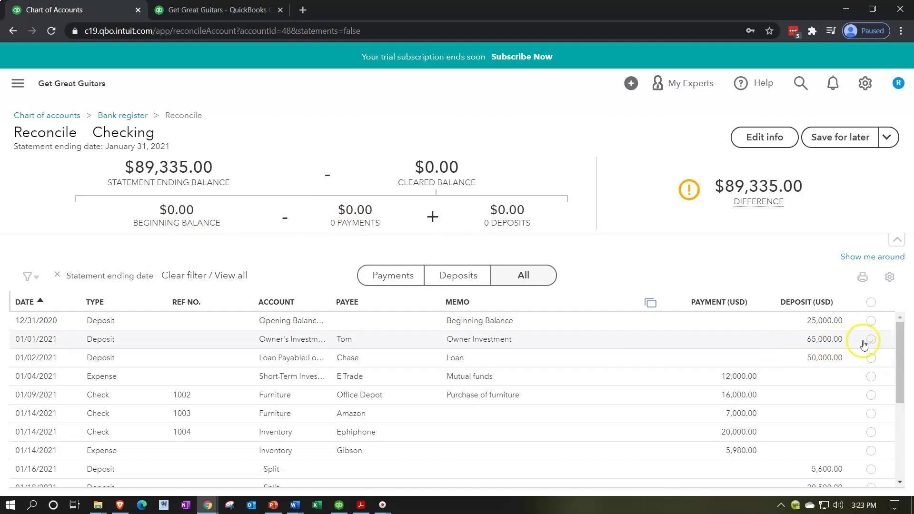
click(870, 395)
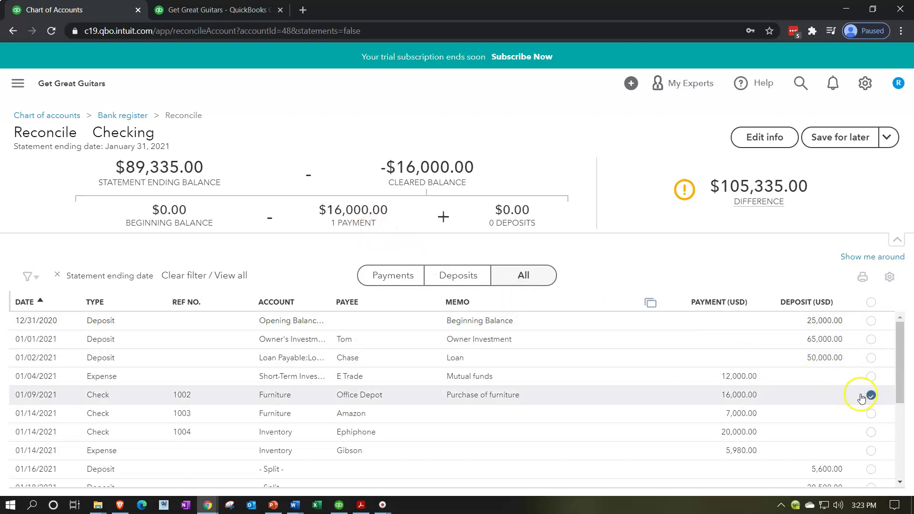
click(871, 396)
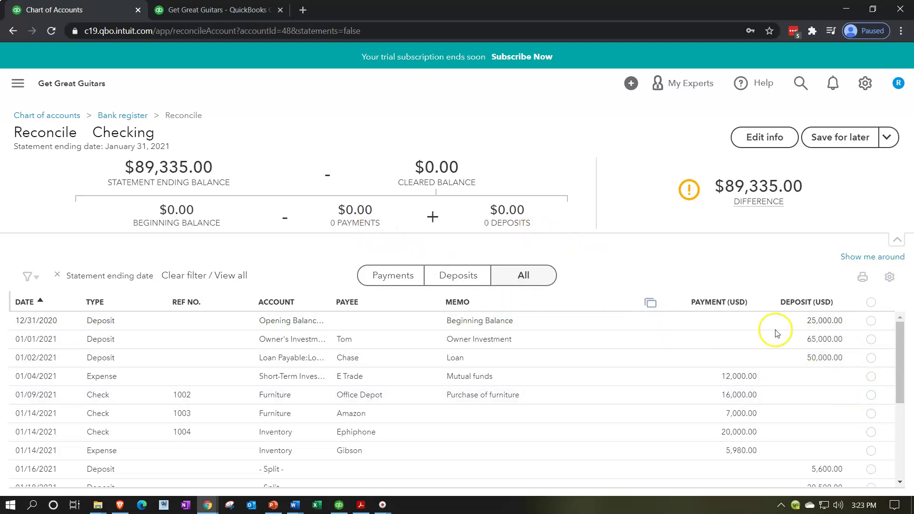
click(871, 339)
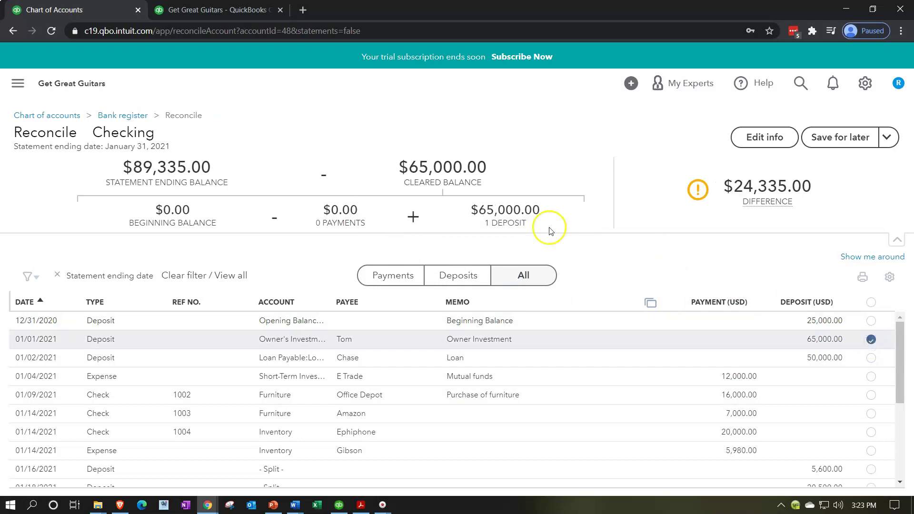
click(873, 340)
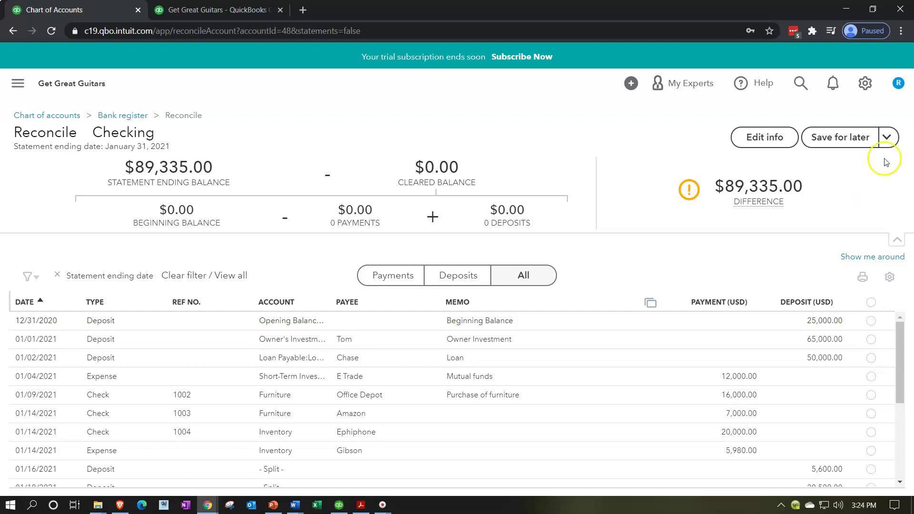
- Examine the reconciliation's save options and the transaction filter's search, cleared status, transaction type and payee choices
click(886, 139)
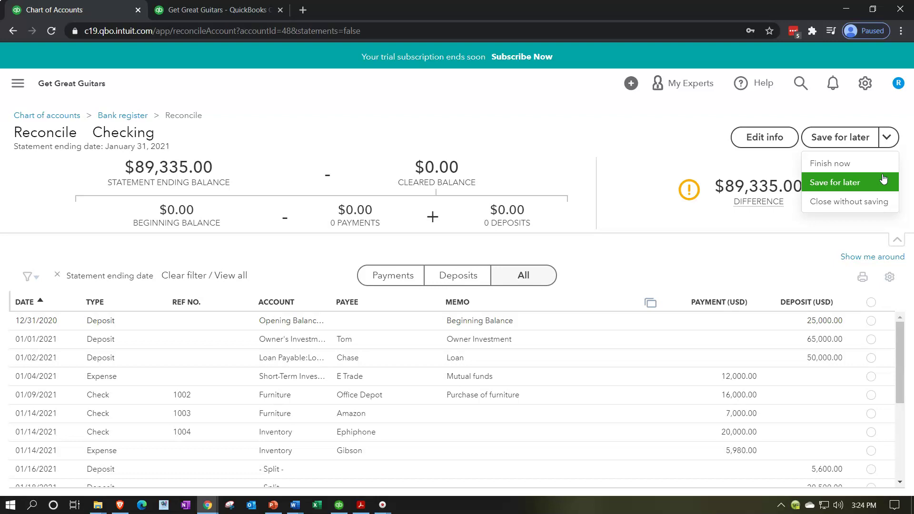
click(752, 260)
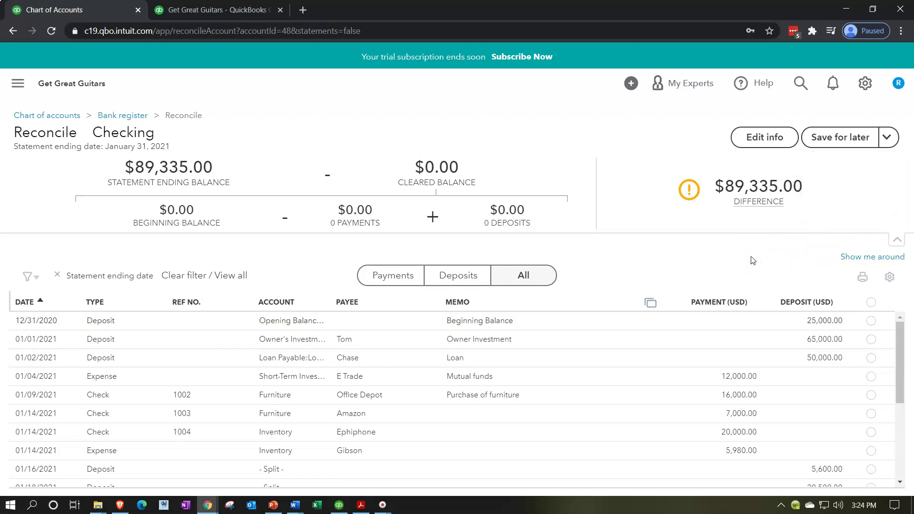
click(36, 281)
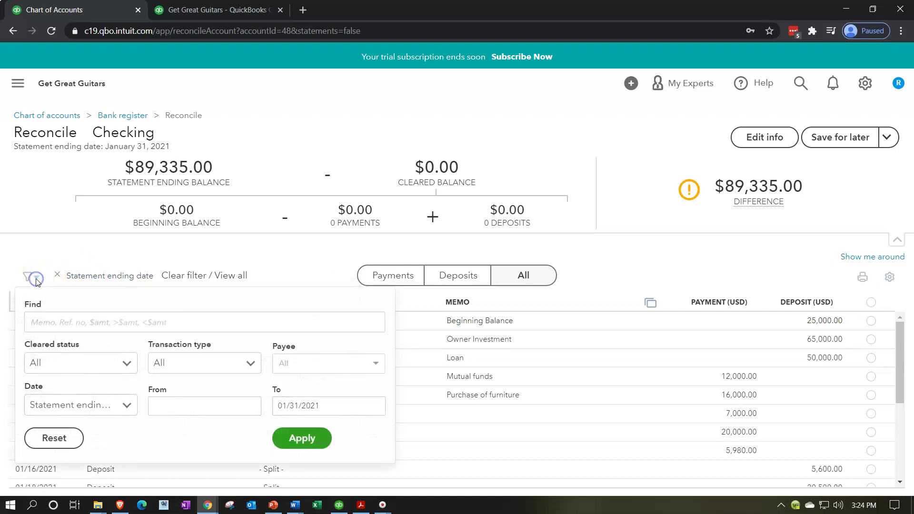
click(52, 323)
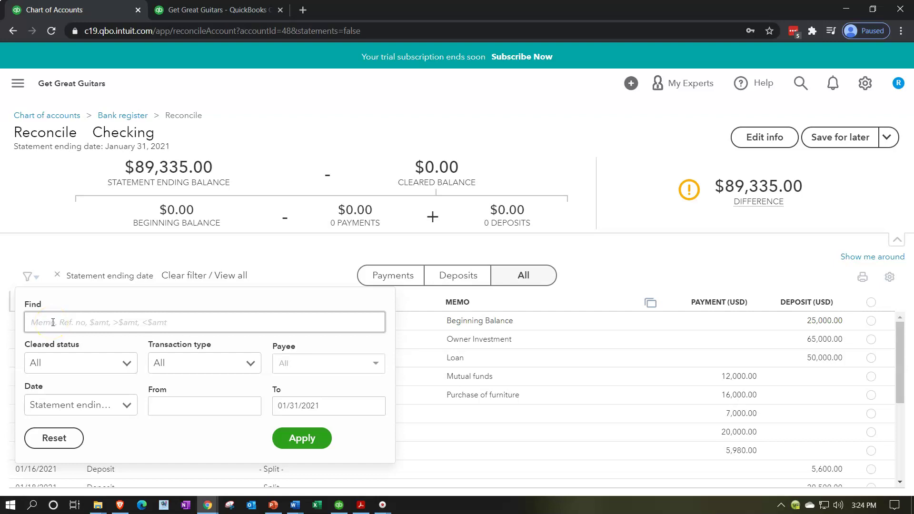
click(120, 372)
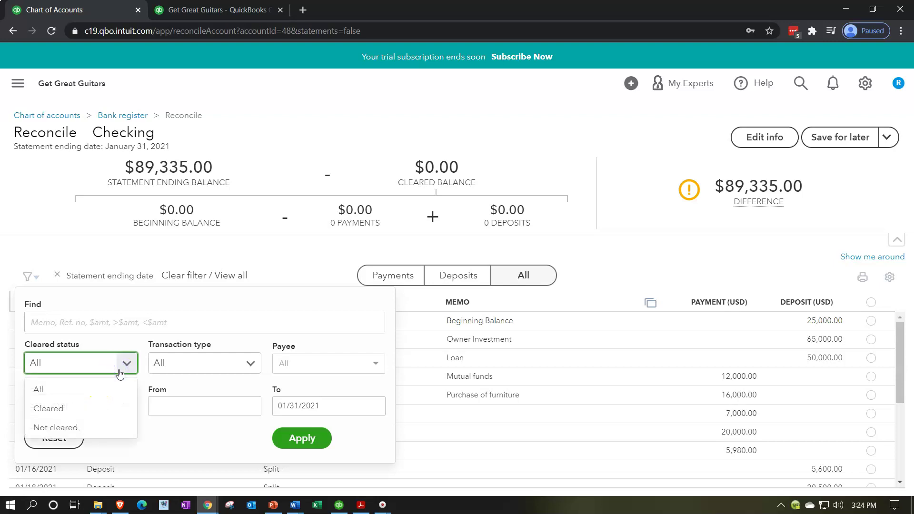
click(120, 372)
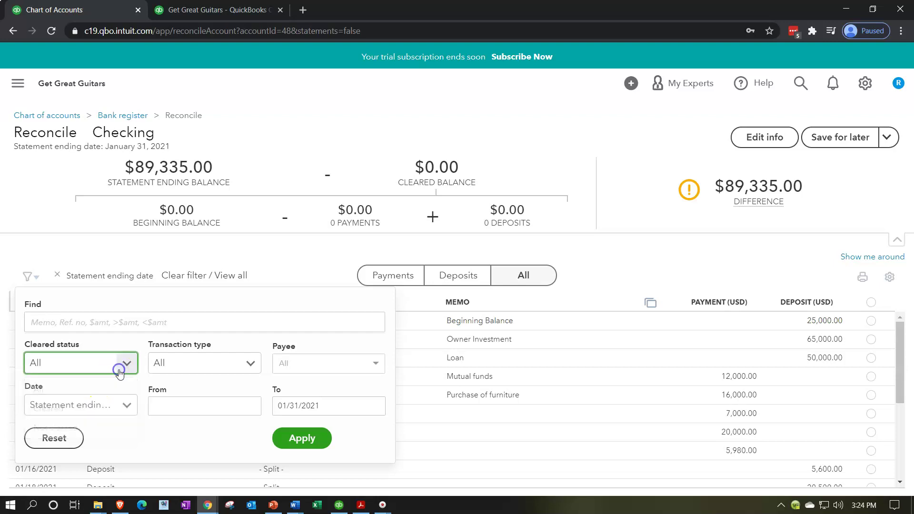
click(242, 361)
click(242, 361)
click(374, 365)
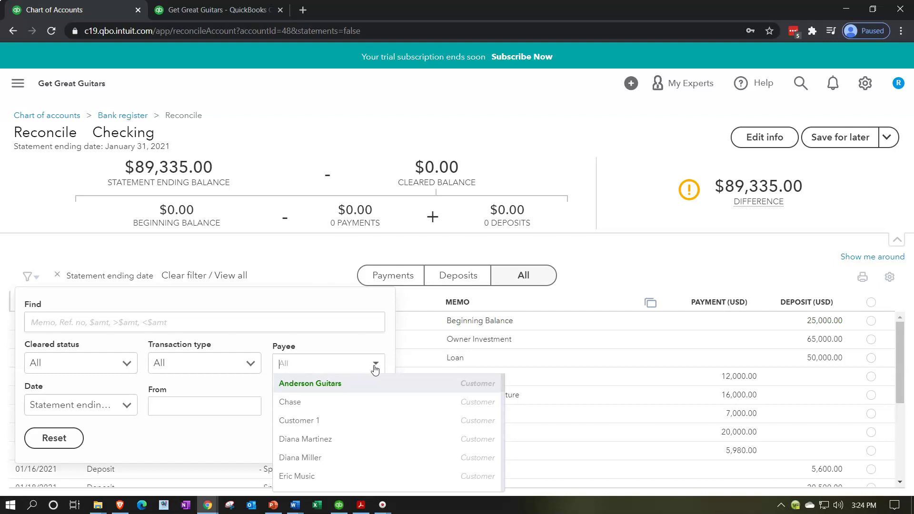
click(376, 369)
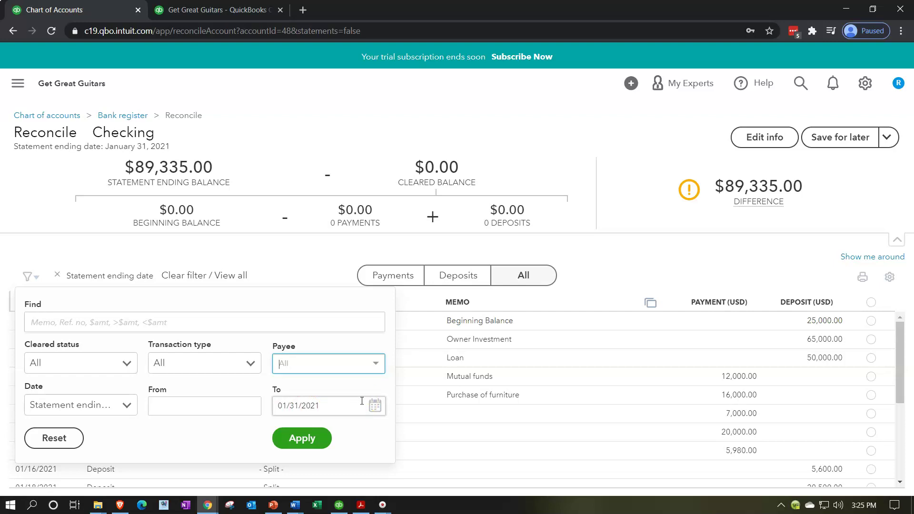
click(331, 339)
click(309, 260)
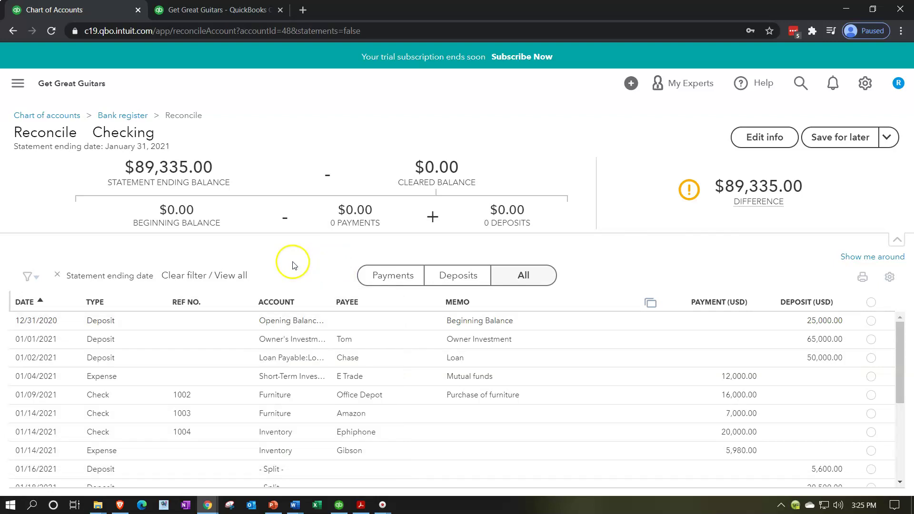
click(348, 269)
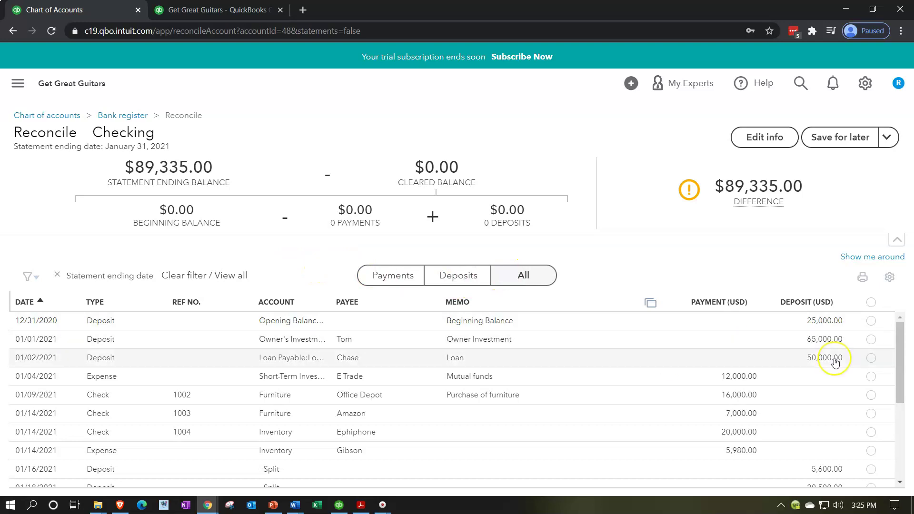
- View only the payments and only the deposits in turn, and restore the list of all transactions
click(405, 279)
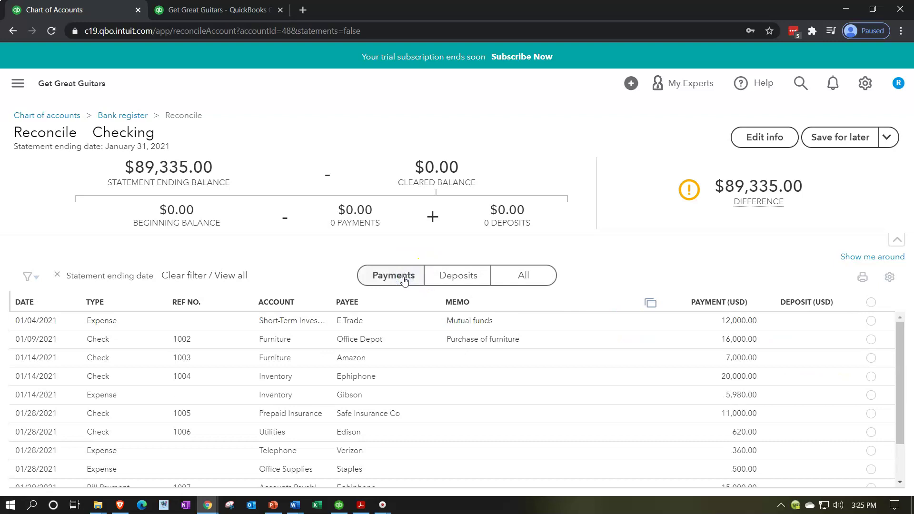
click(437, 281)
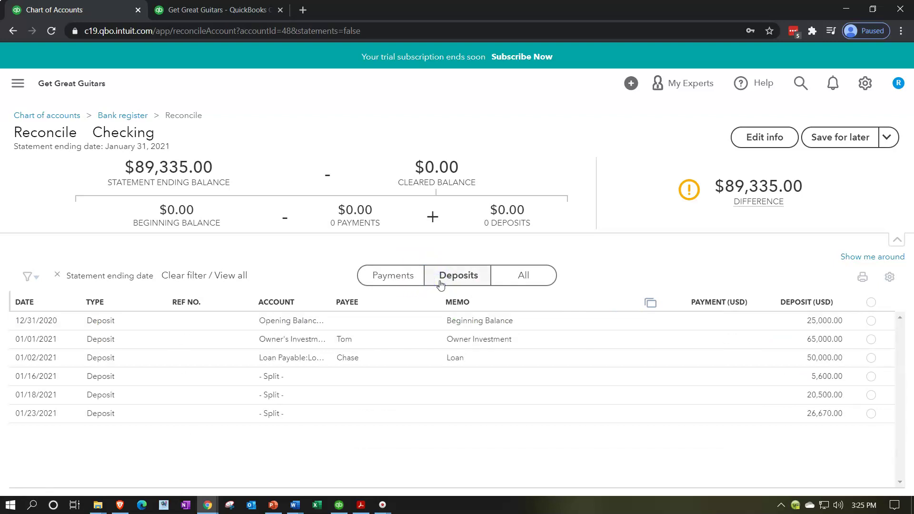
click(523, 275)
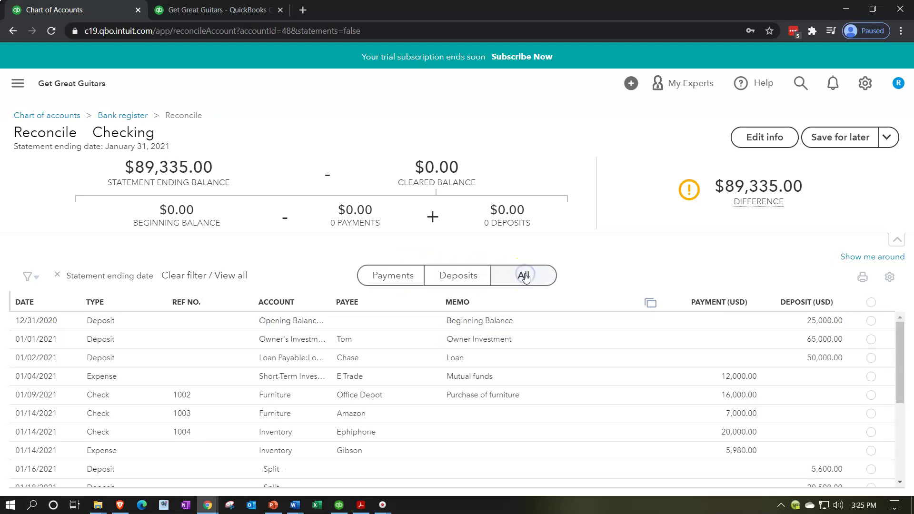
- Sort the reconciliation's transaction list by descending date, by type and by reference number in turn
click(53, 305)
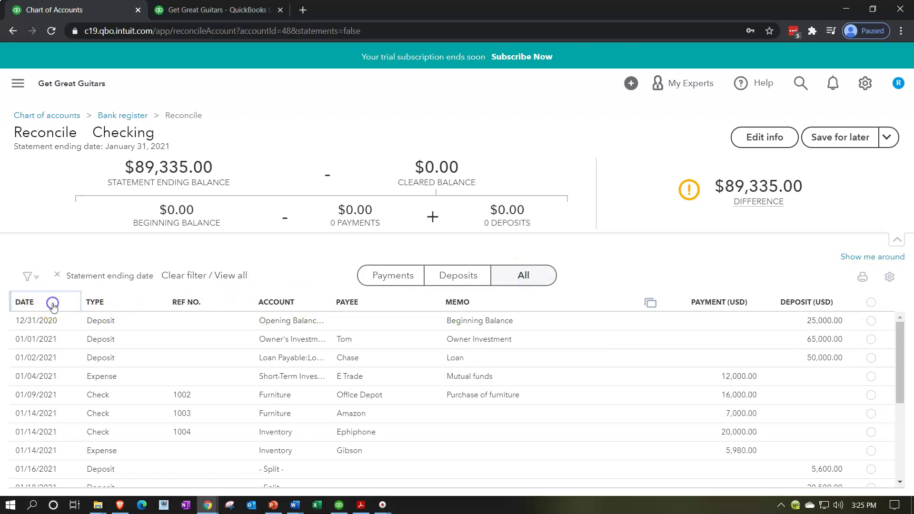
click(53, 306)
click(139, 309)
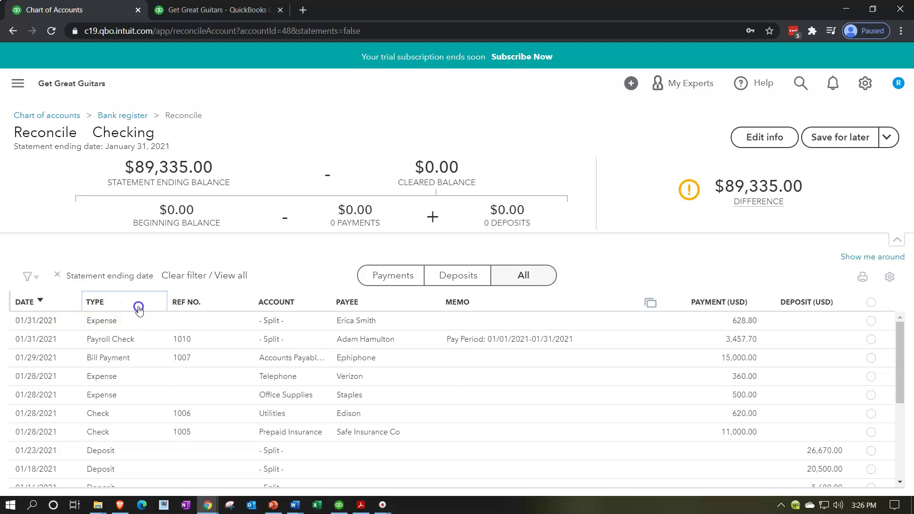
click(138, 307)
click(210, 303)
click(212, 318)
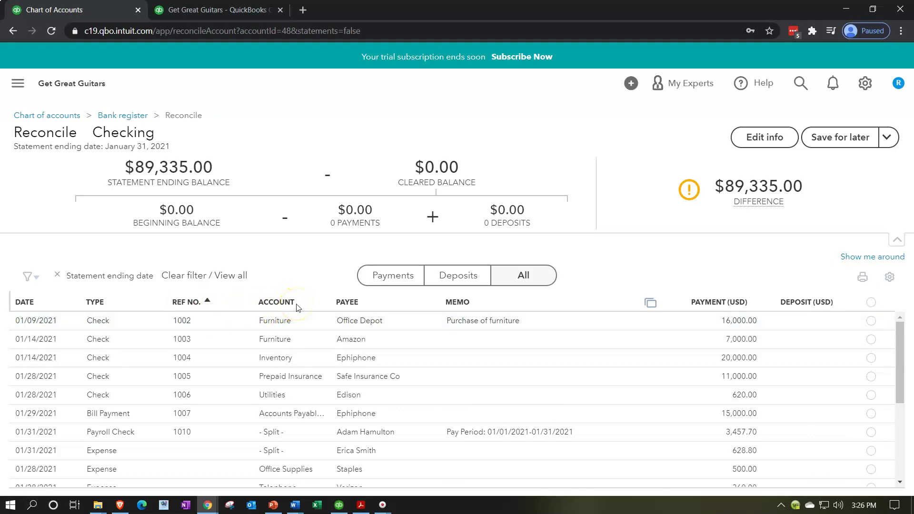
- Sort the transactions by payment amount, and restore the ascending date order for the full list
click(351, 308)
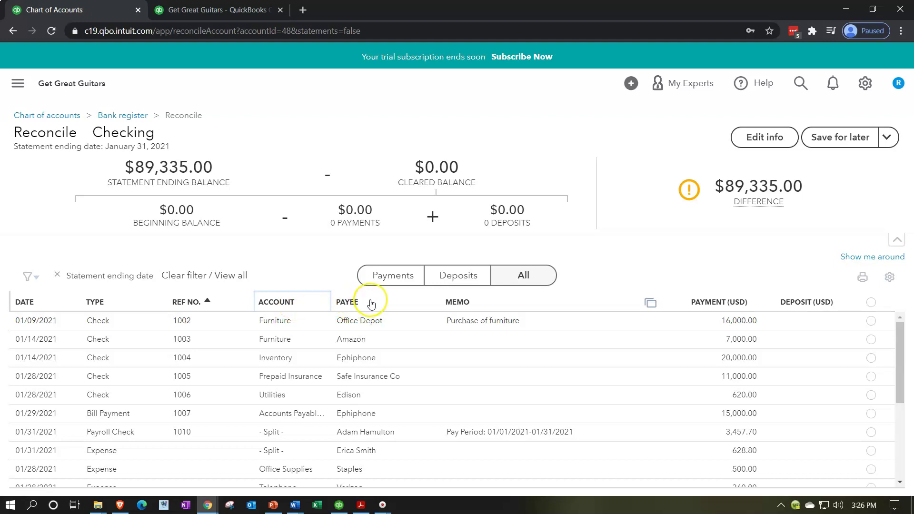
click(727, 307)
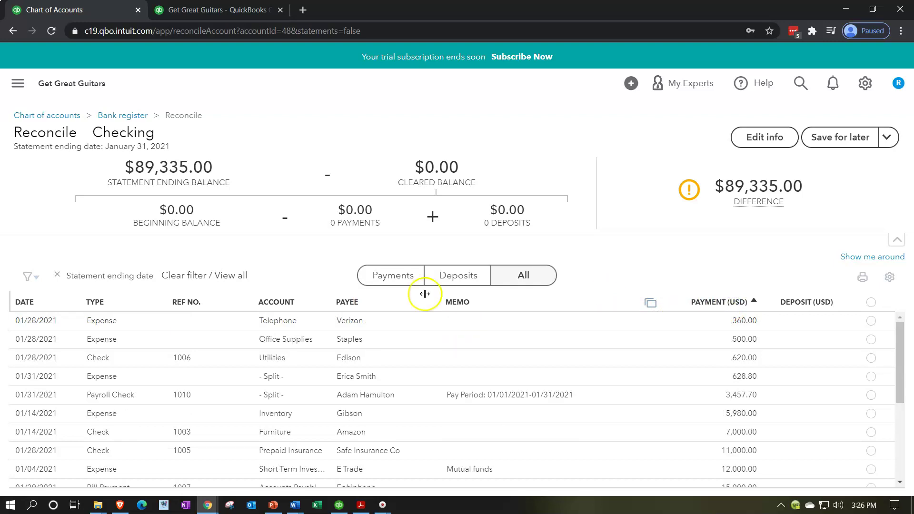
click(51, 305)
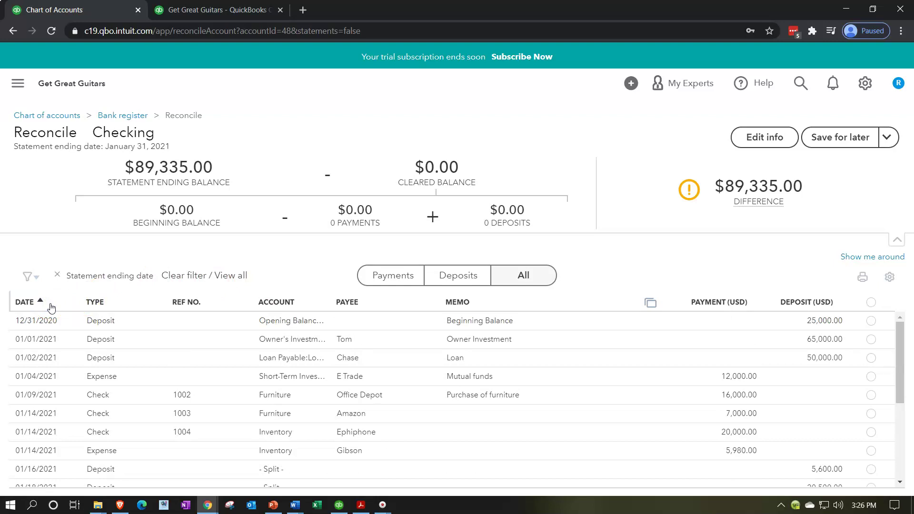
click(187, 309)
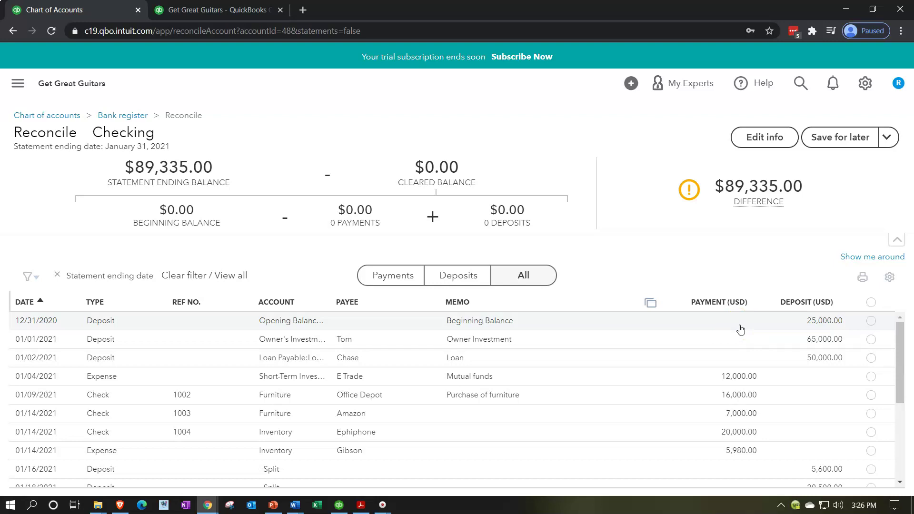
click(523, 287)
- Switch to the January 2021 bank statement in Acrobat Reader and examine its balance summary
click(362, 506)
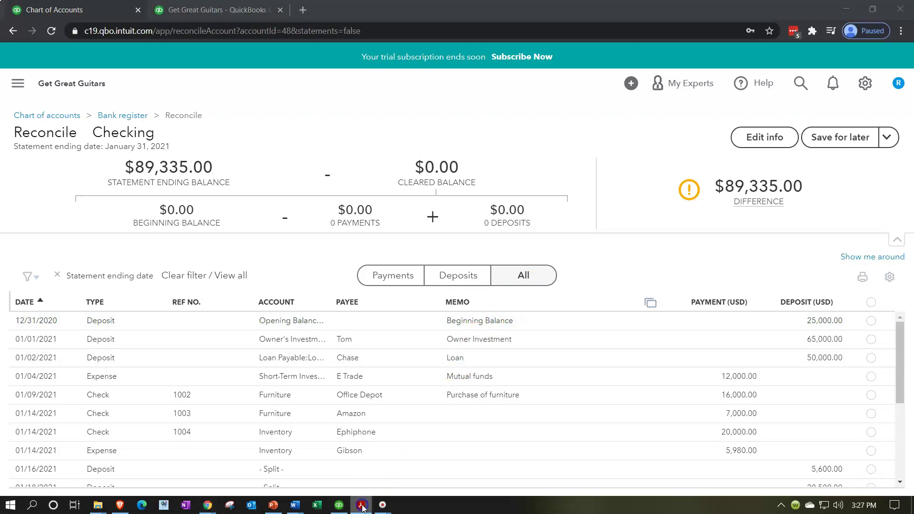
scroll(409, 373, up, 2)
scroll(518, 157, up, 1)
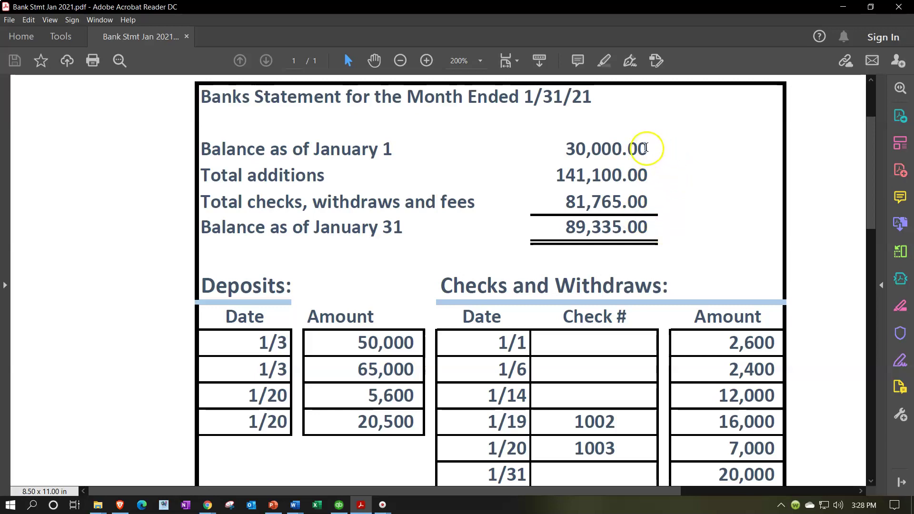
scroll(405, 359, down, 1)
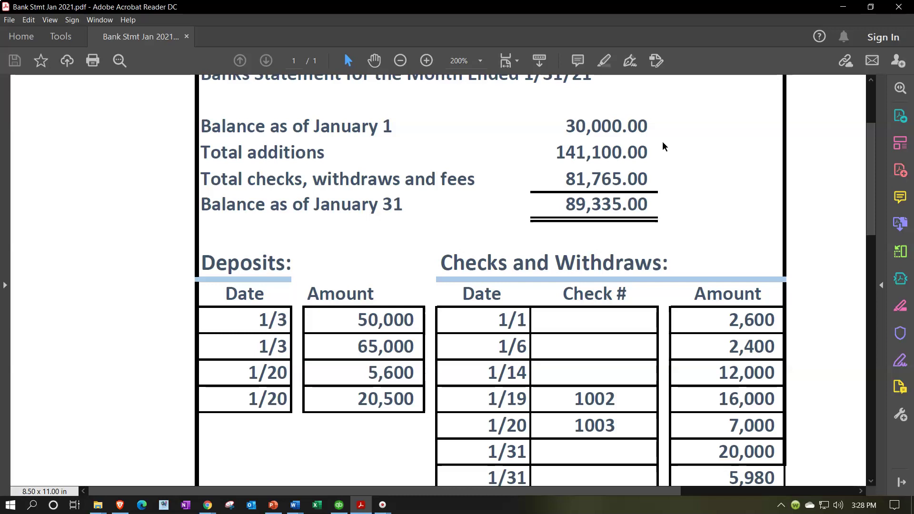
click(656, 199)
- Return to the reconciliation in the browser and look through its transactions from the oldest to the January 31 entries
click(363, 504)
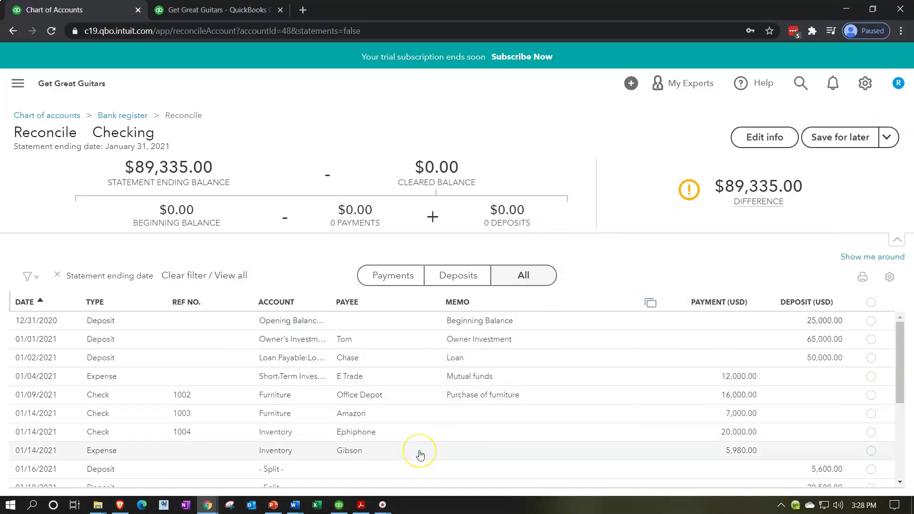
scroll(420, 456, down, 5)
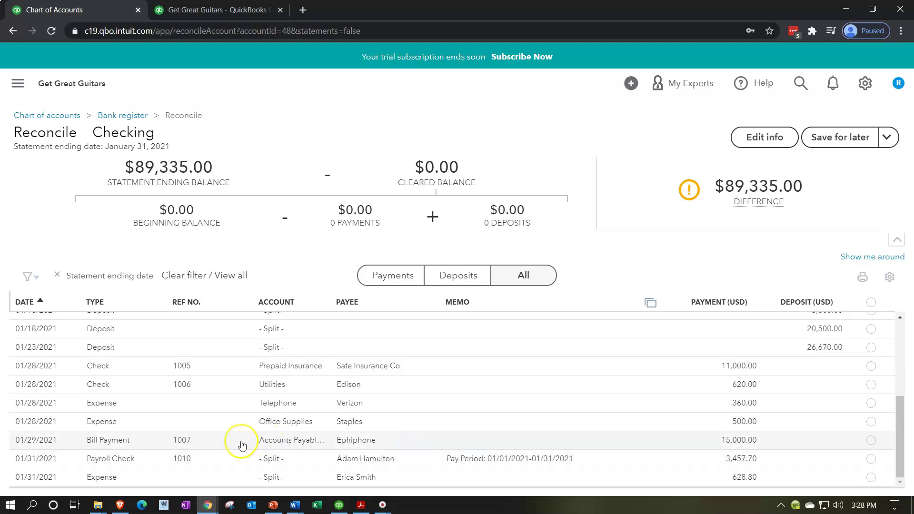
click(148, 458)
scroll(180, 435, up, 5)
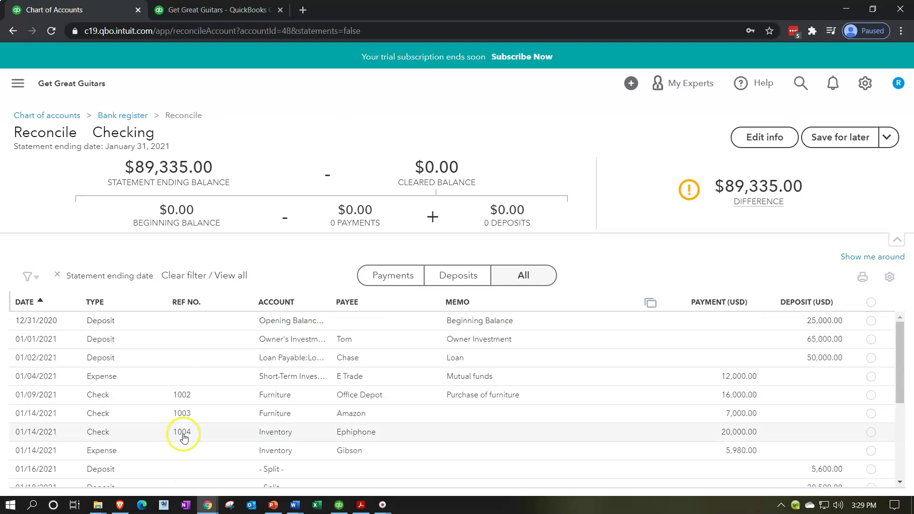
- Check the bank statement's January 1 balance and mark the 12/31/2020 beginning balance deposit of 25,000.00 as cleared
click(362, 507)
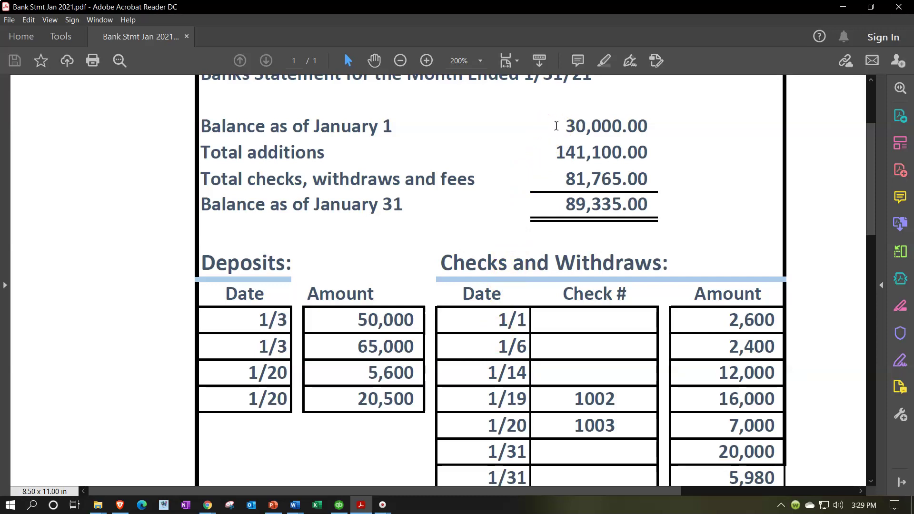
click(361, 505)
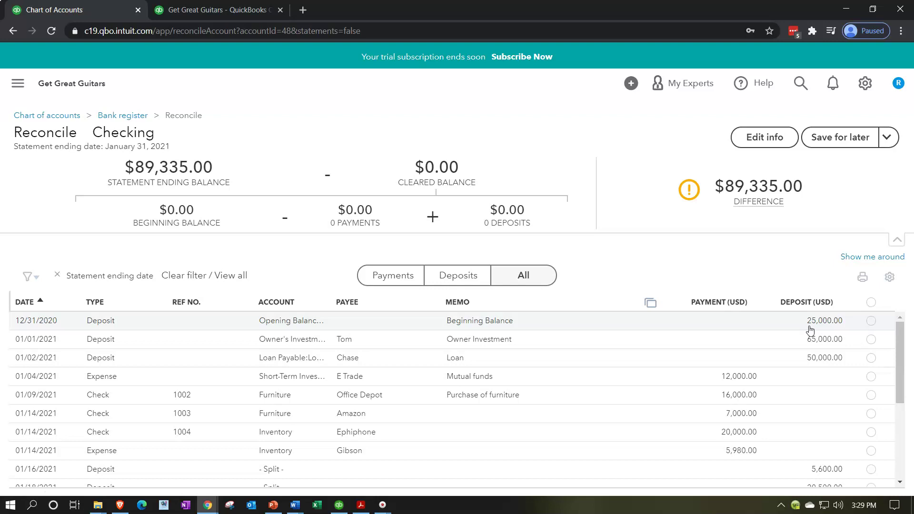
click(872, 321)
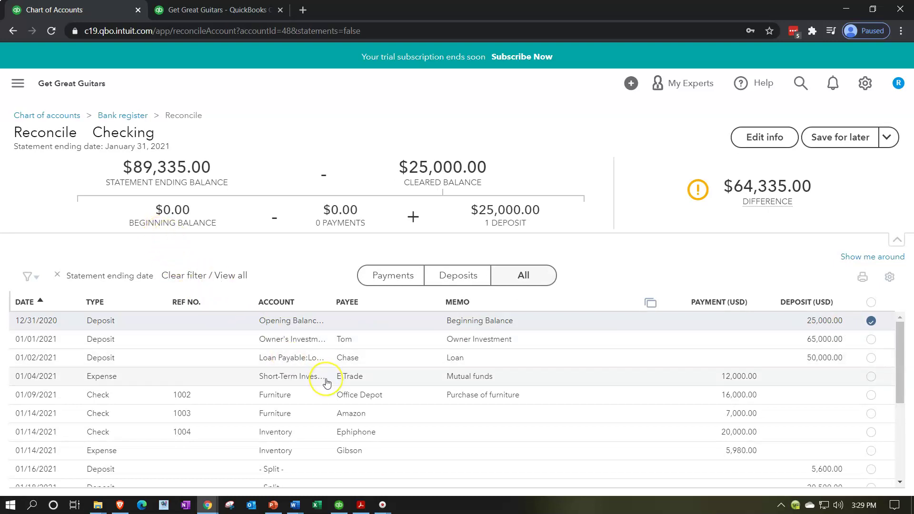
- Compare the statement's January 1 balance and its January 1 and January 6 withdrawals with the transactions in the reconciliation
click(361, 505)
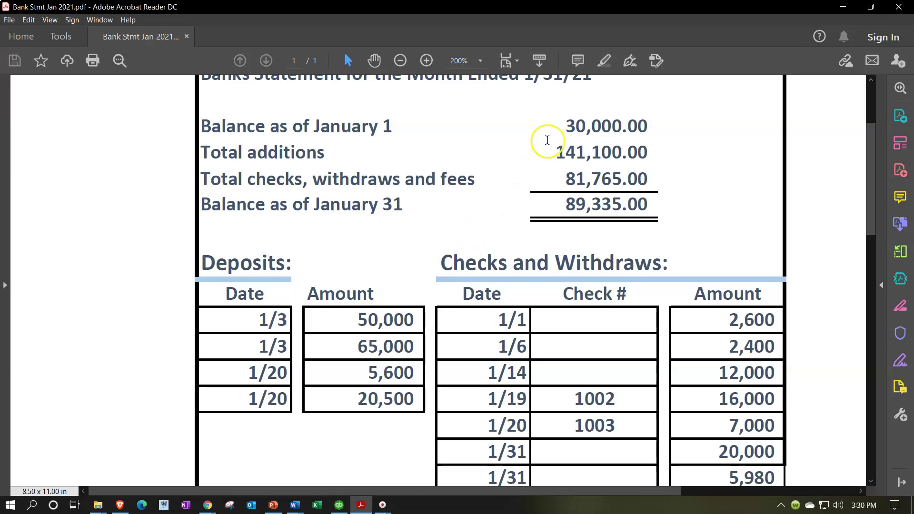
click(361, 504)
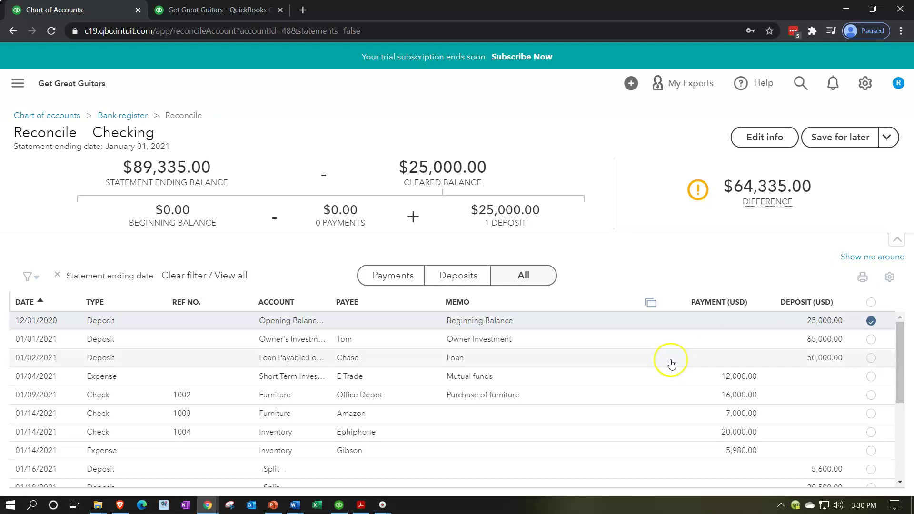
click(361, 506)
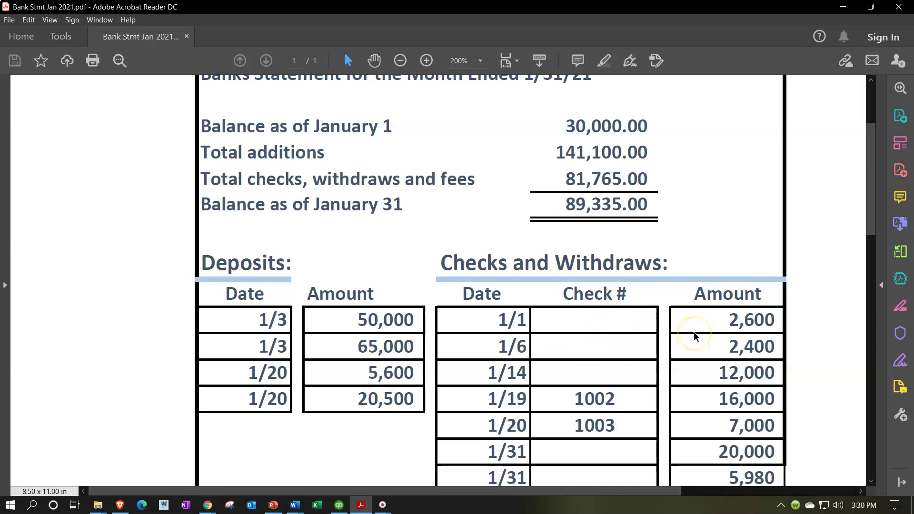
click(698, 357)
click(360, 506)
scroll(521, 419, down, 4)
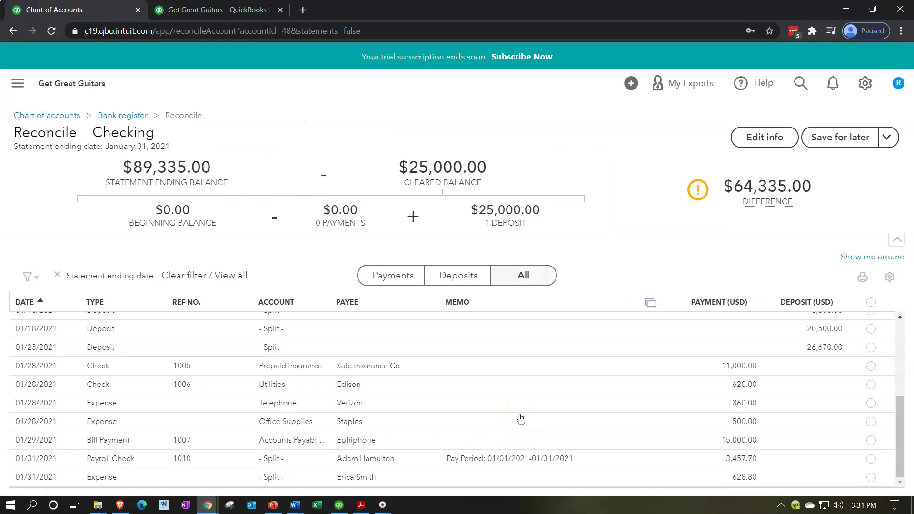
scroll(521, 419, up, 5)
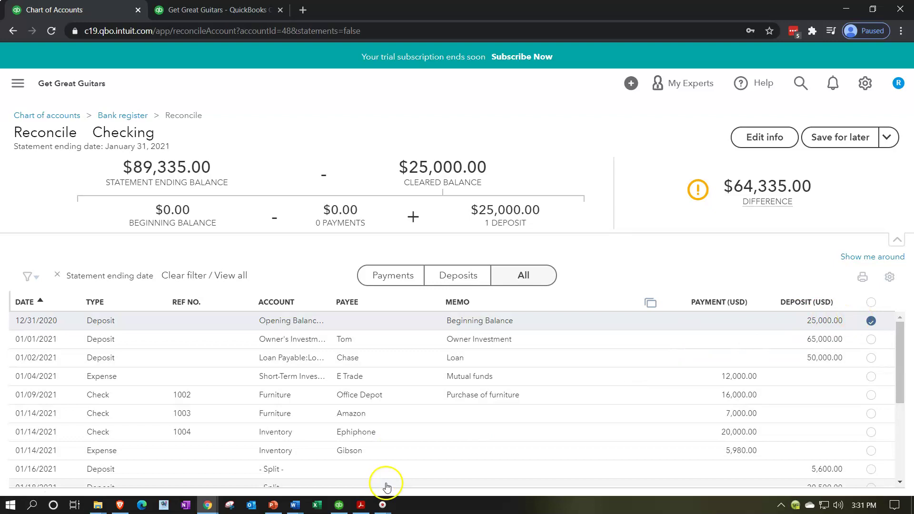
- Examine the bank statement's deposits and its checks and withdrawals down to check 1007
click(361, 505)
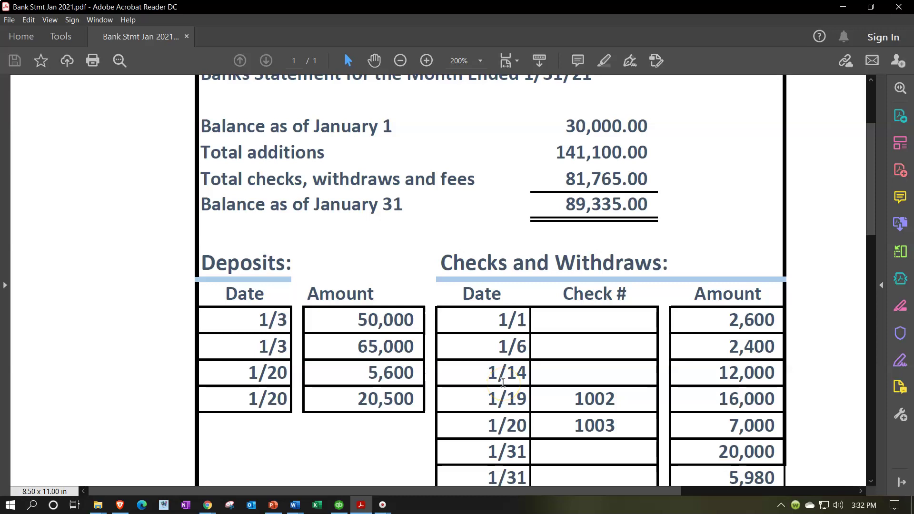
scroll(503, 383, down, 1)
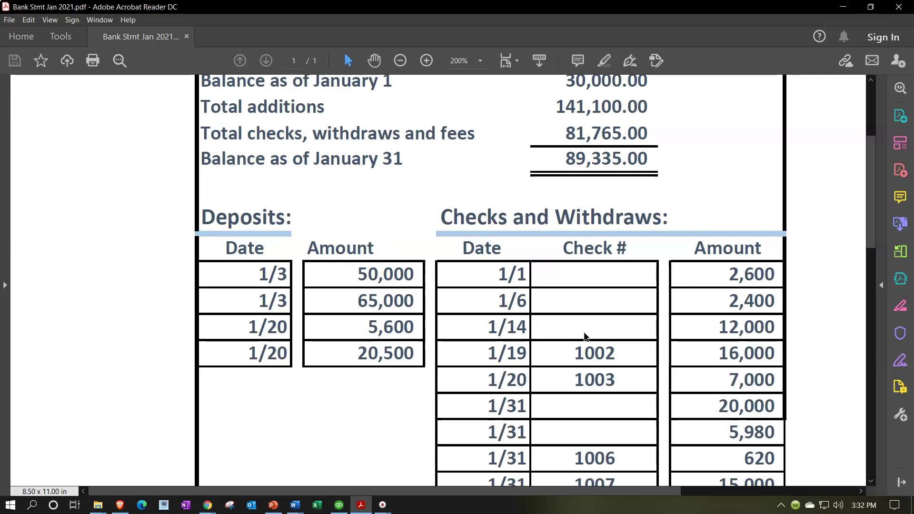
scroll(584, 334, down, 1)
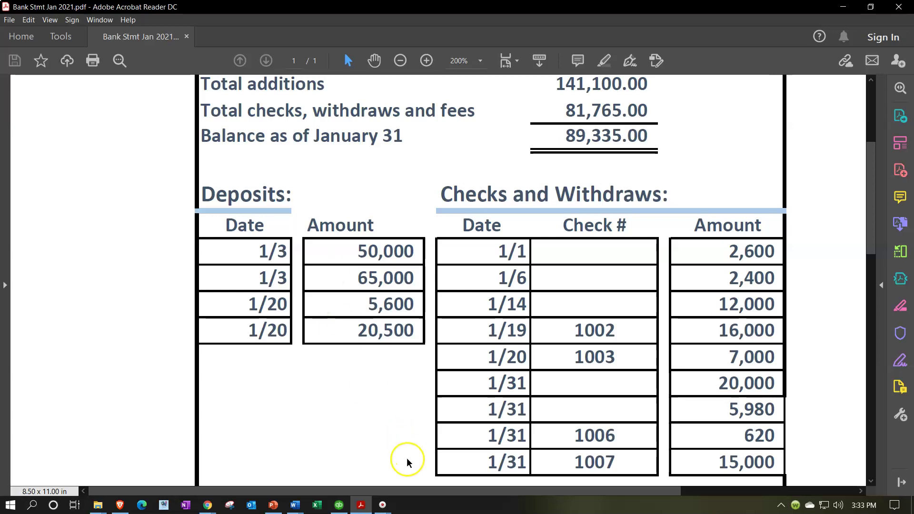
- Show only the deposits in the reconciliation and compare them with the deposits on the bank statement
click(362, 507)
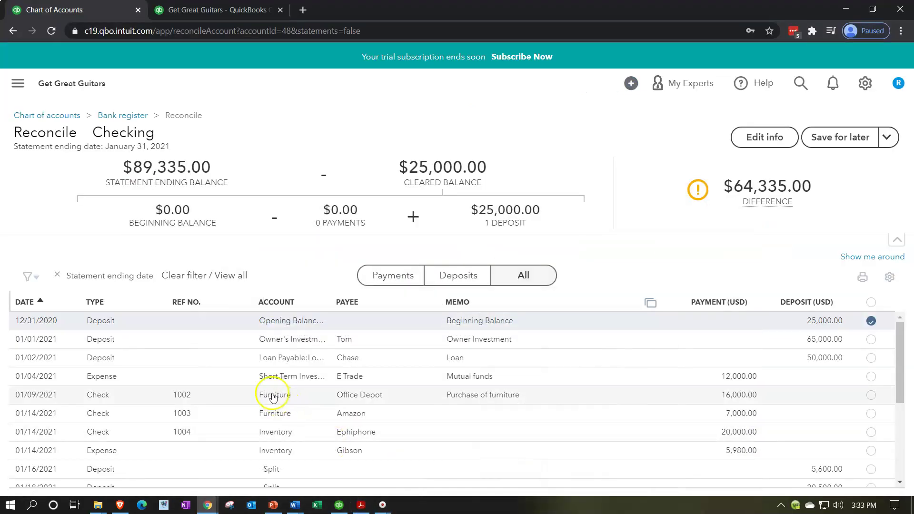
click(440, 278)
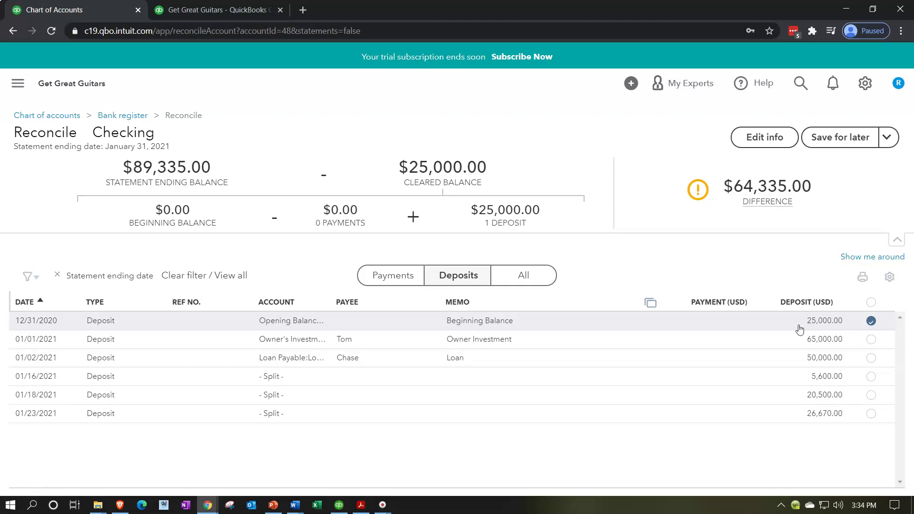
click(361, 504)
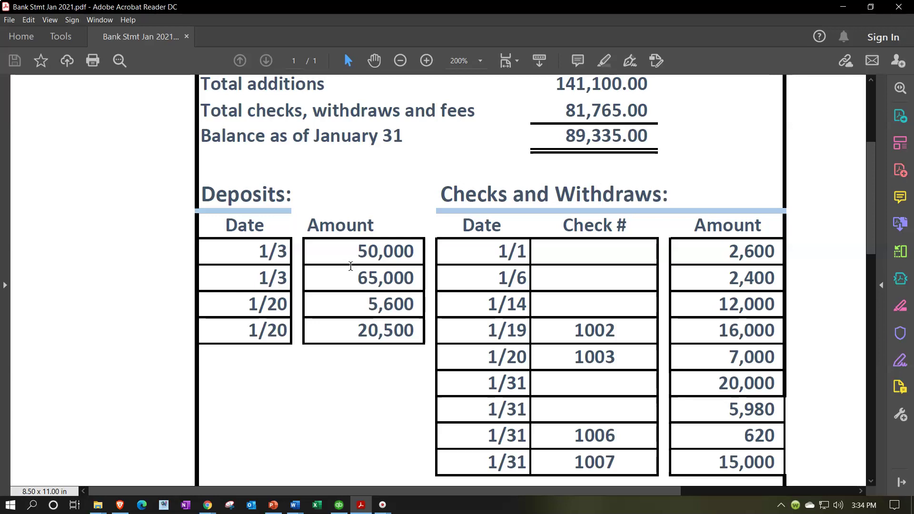
scroll(350, 266, down, 1)
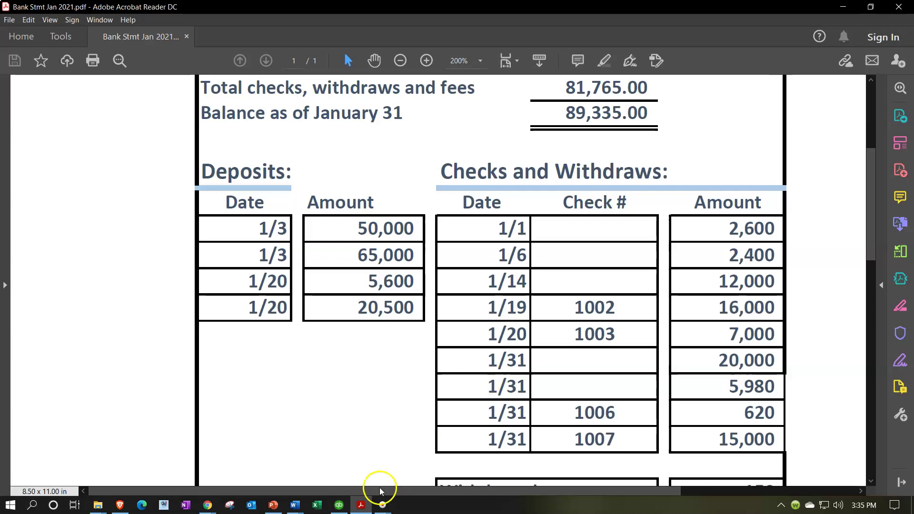
- Return to the Checking reconciliation and save it for later
click(363, 507)
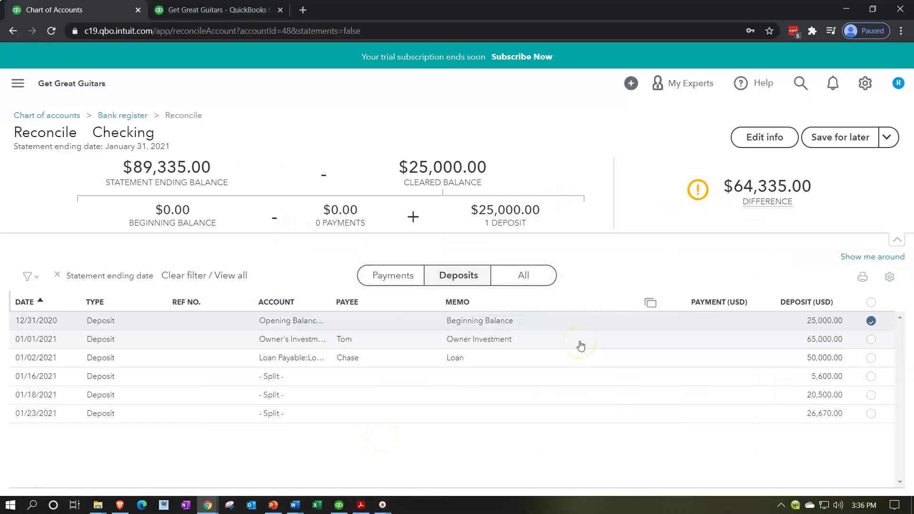
click(839, 139)
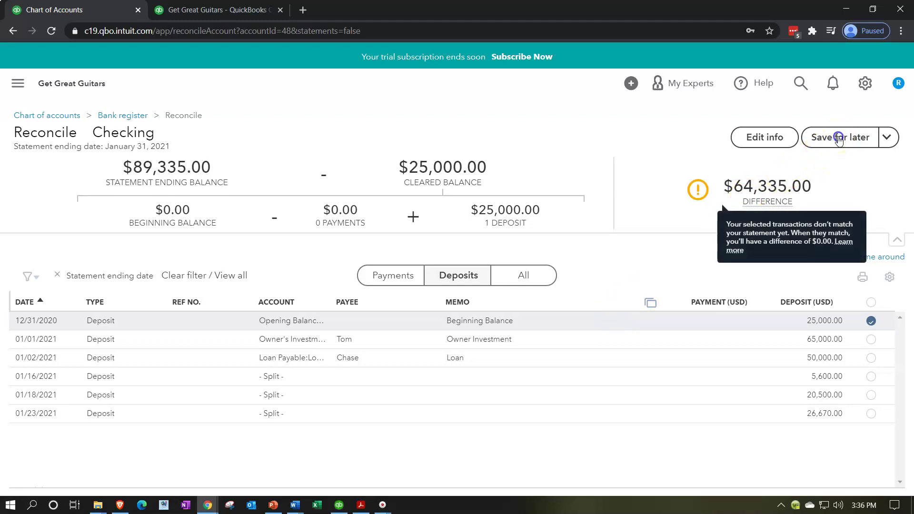